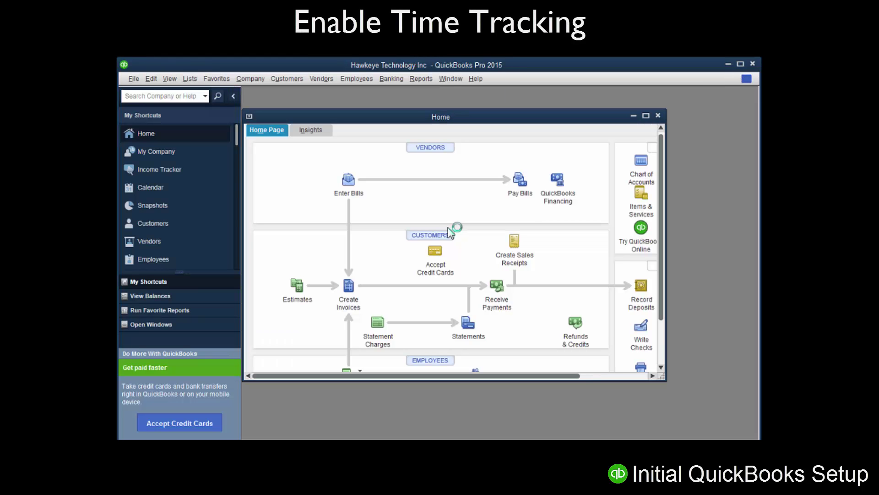
Set 'Do you track time?' to Yes in the Time & Expenses company preferences and save
click(152, 79)
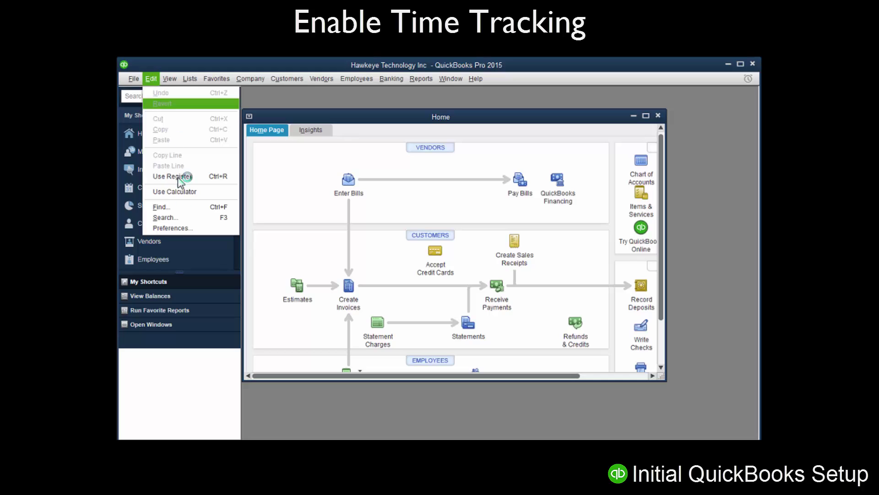
click(177, 228)
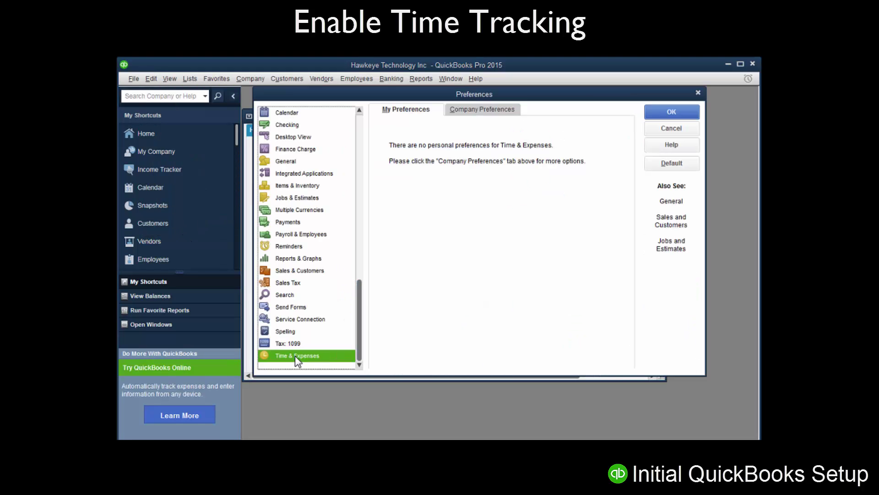
click(479, 111)
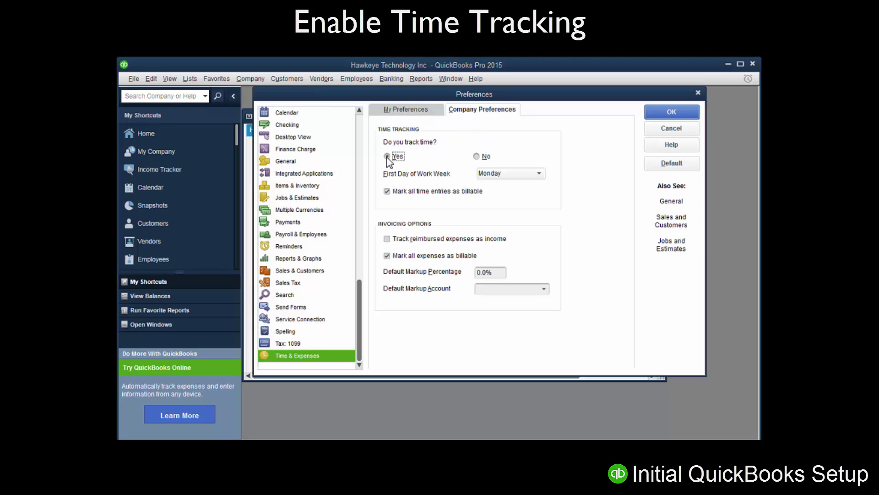
click(664, 115)
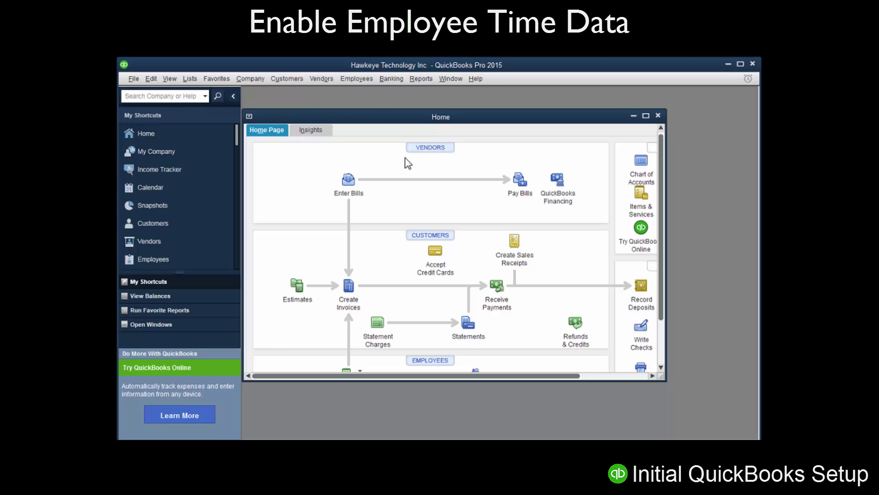
In the Employee Center, turn on 'Use time data to create paychecks' for the first employee
click(358, 76)
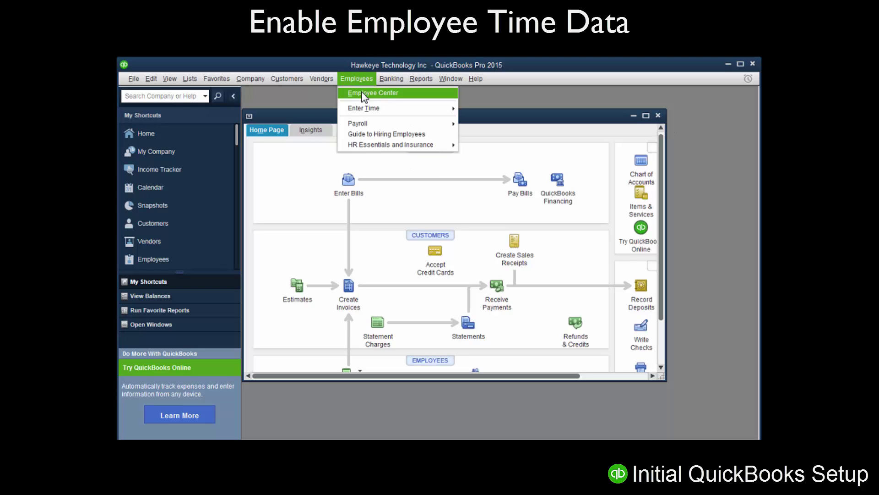
click(362, 94)
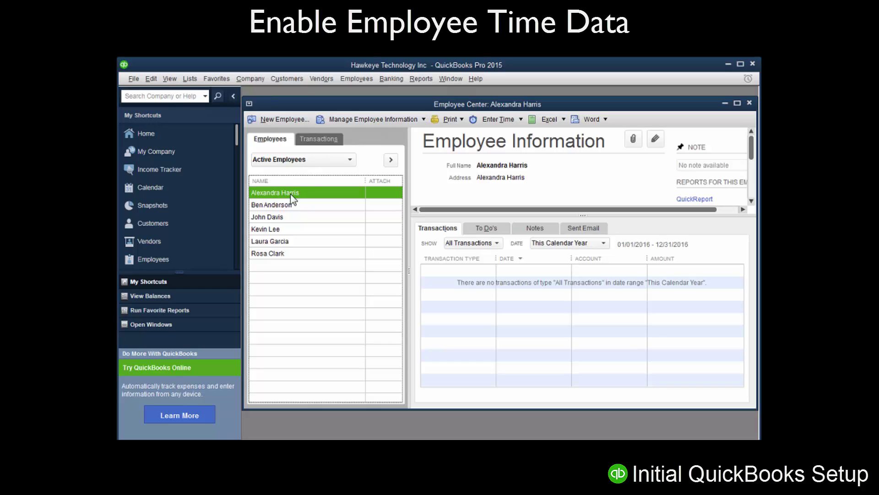
double_click(290, 193)
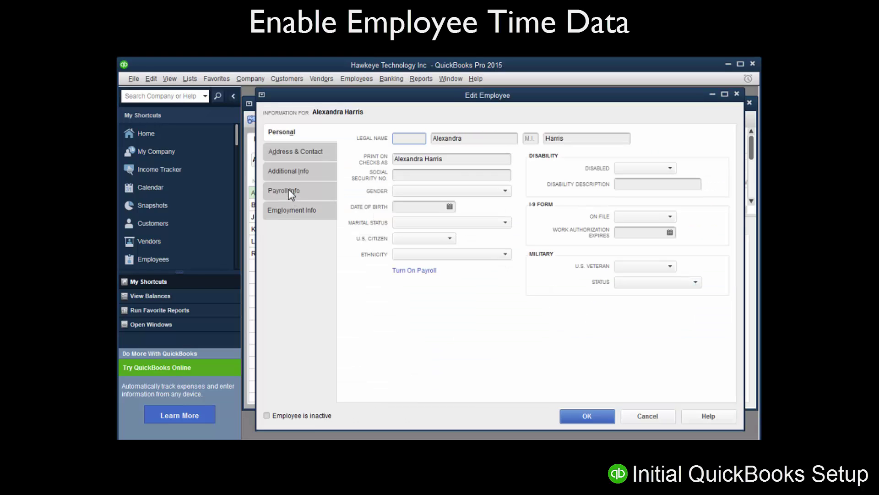
click(288, 190)
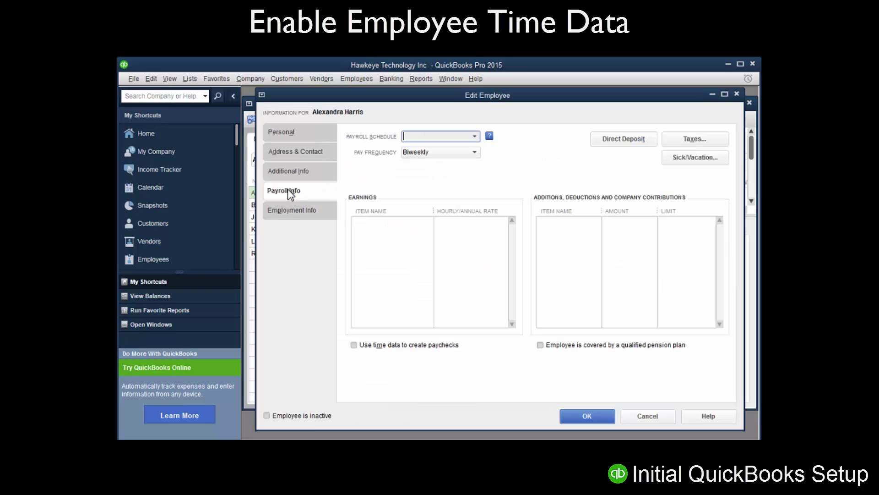
click(354, 345)
click(584, 416)
Enable time data for paychecks on the second employee and open the third employee's payroll info
double_click(298, 206)
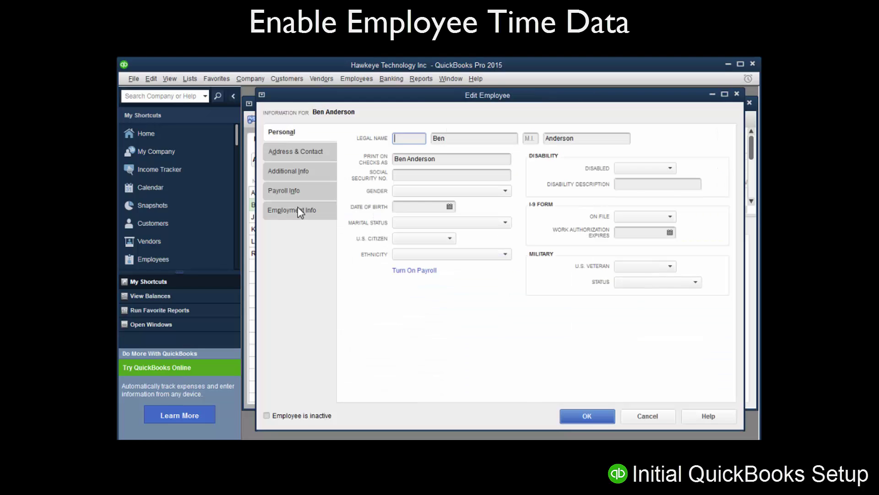
click(289, 191)
click(354, 345)
click(587, 415)
double_click(286, 217)
click(285, 191)
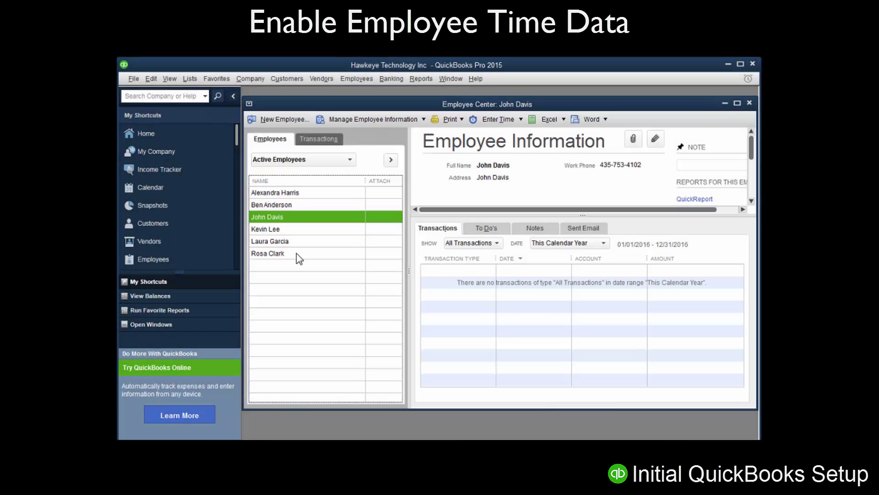
Enable time data for paychecks on the last employee and close the Employee Center
double_click(276, 258)
click(284, 191)
click(354, 344)
click(603, 416)
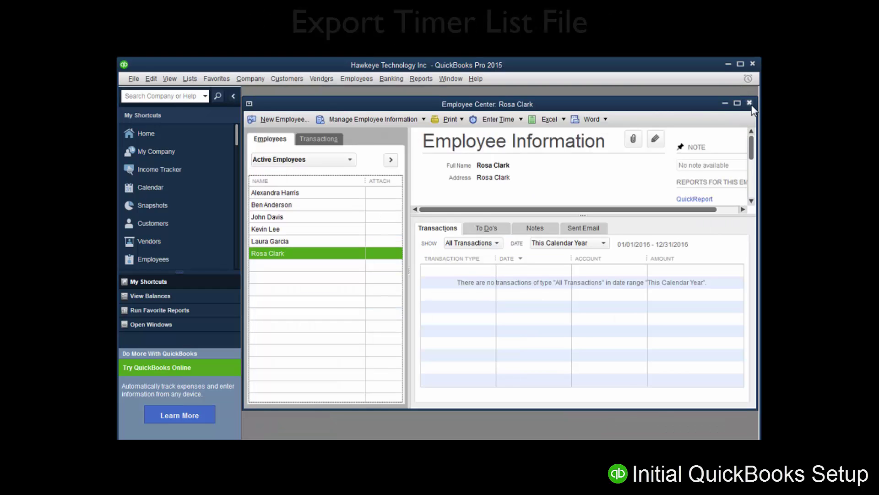
click(750, 104)
click(133, 78)
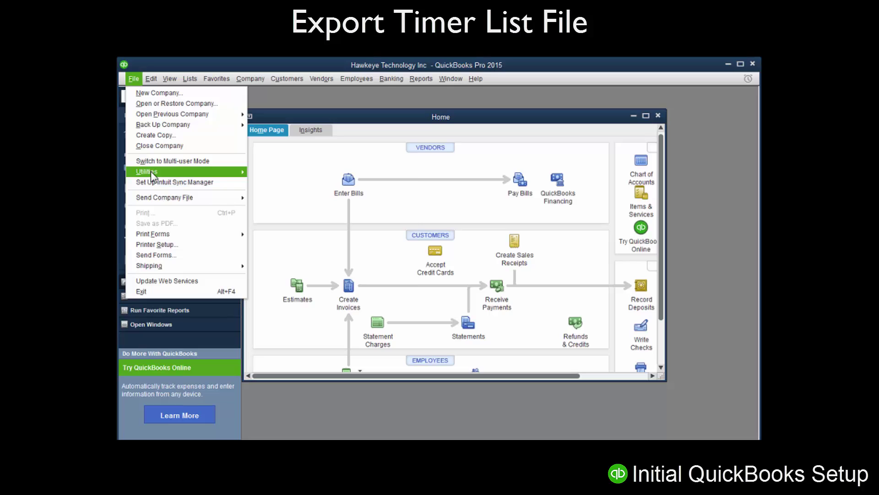
Export the Timer Lists as TimerList.IIF to the Desktop and acknowledge the success message
mouse_move(150, 172)
mouse_move(275, 184)
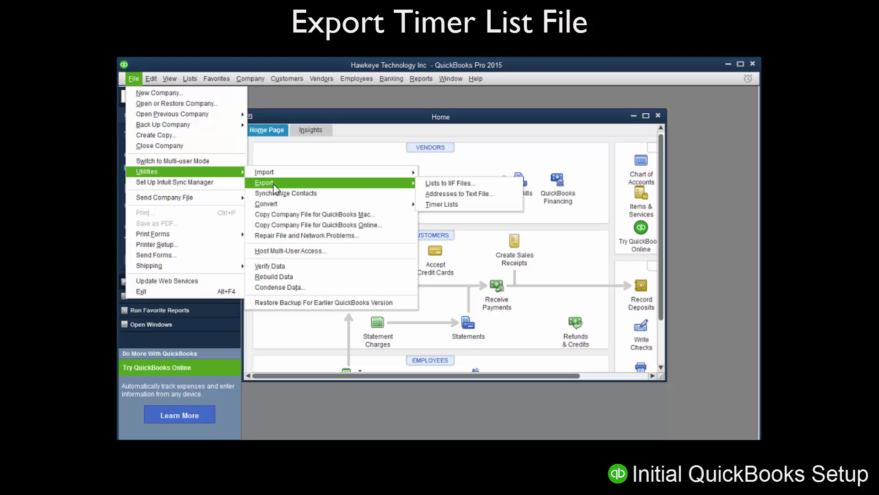
click(442, 204)
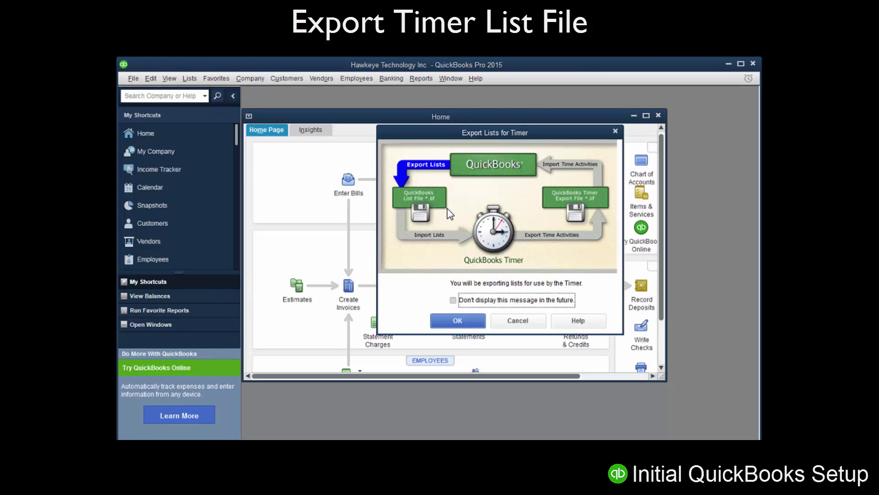
click(463, 317)
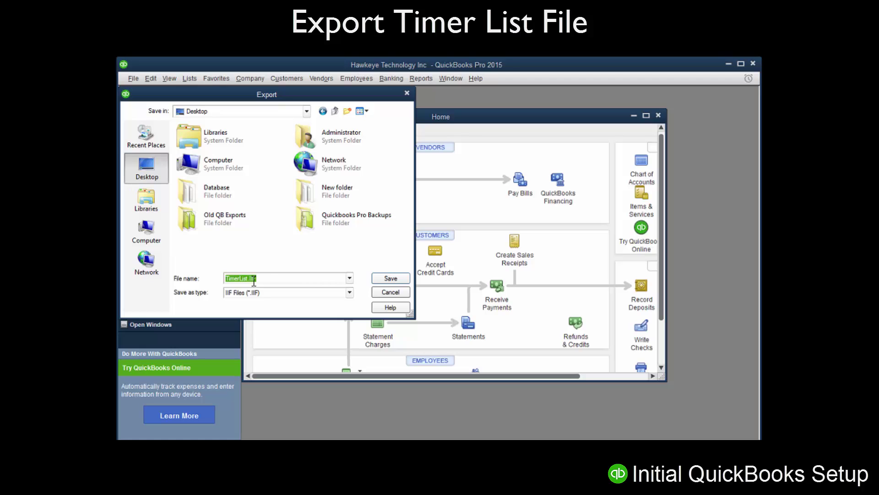
click(387, 281)
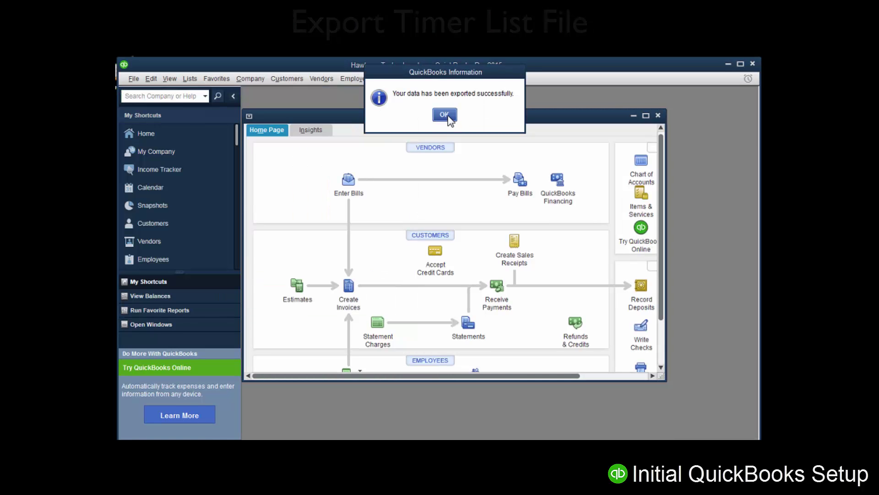
click(445, 115)
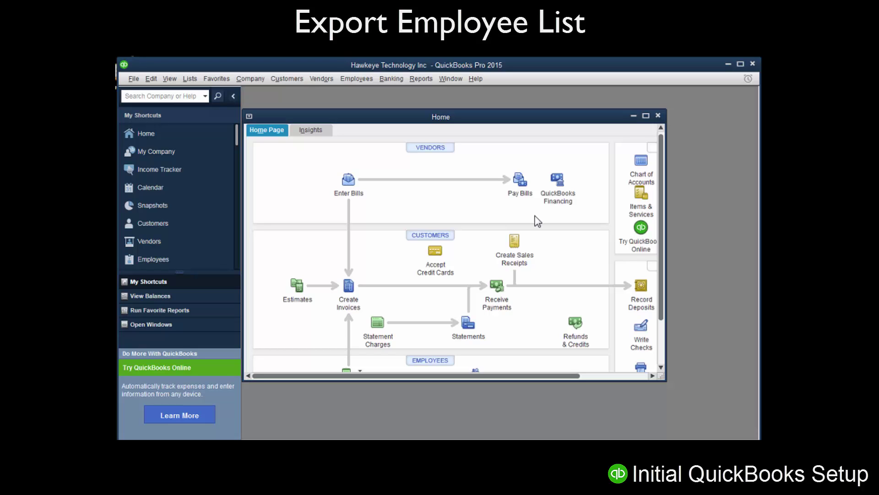
Export only the Employee List as an IIF file named EmployeeList on the Desktop
click(133, 83)
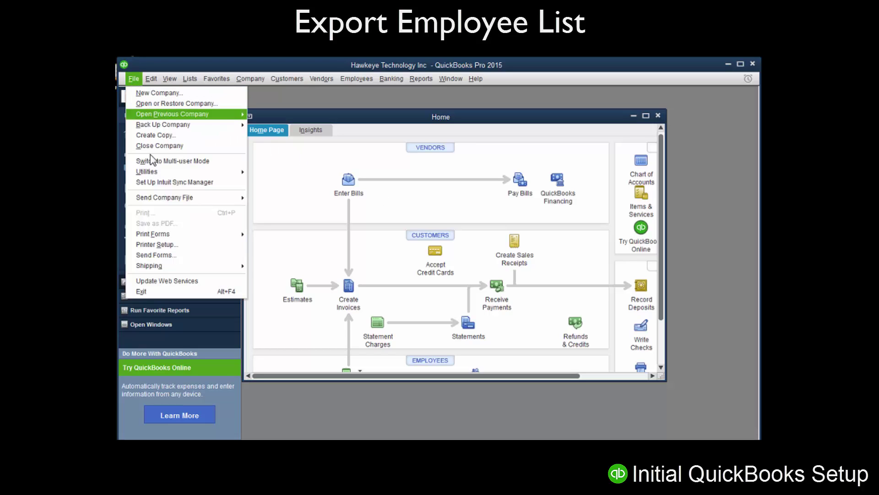
mouse_move(155, 171)
mouse_move(291, 182)
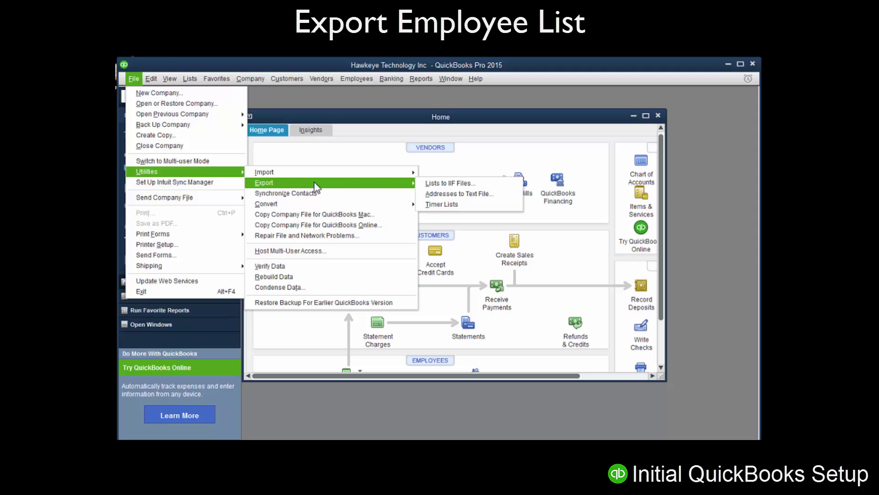
click(444, 182)
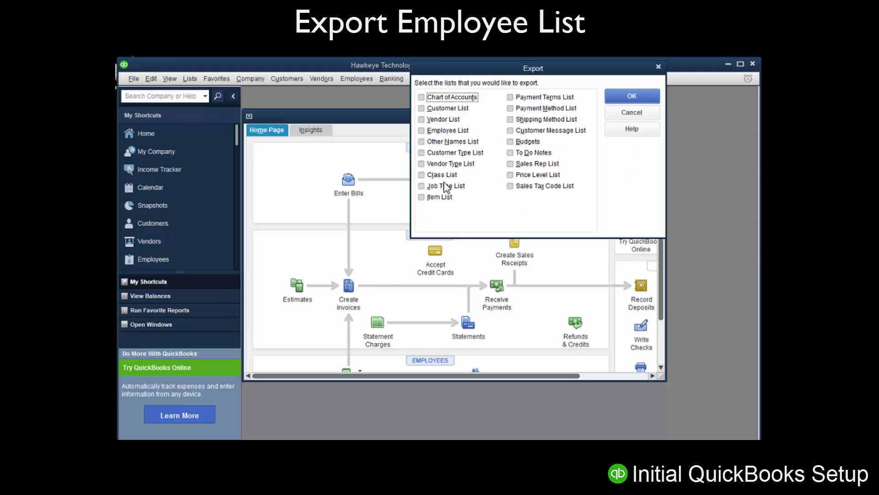
click(422, 130)
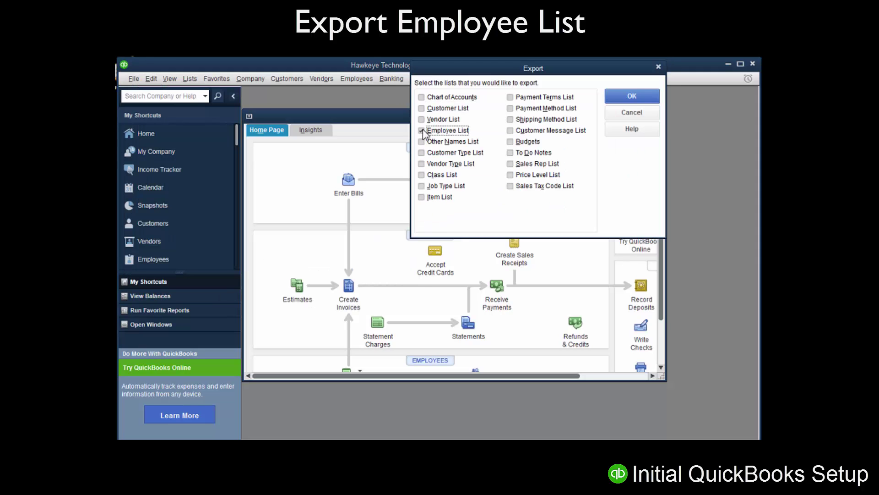
click(632, 96)
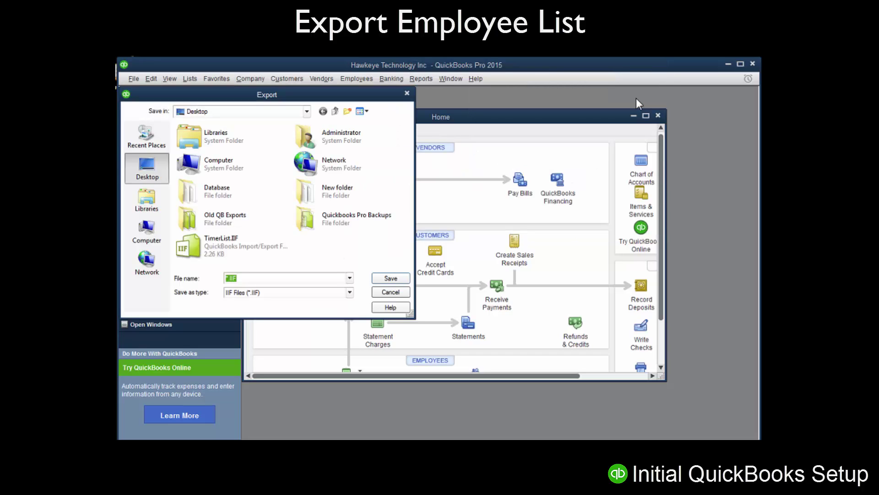
text(EmployeeList)
click(392, 282)
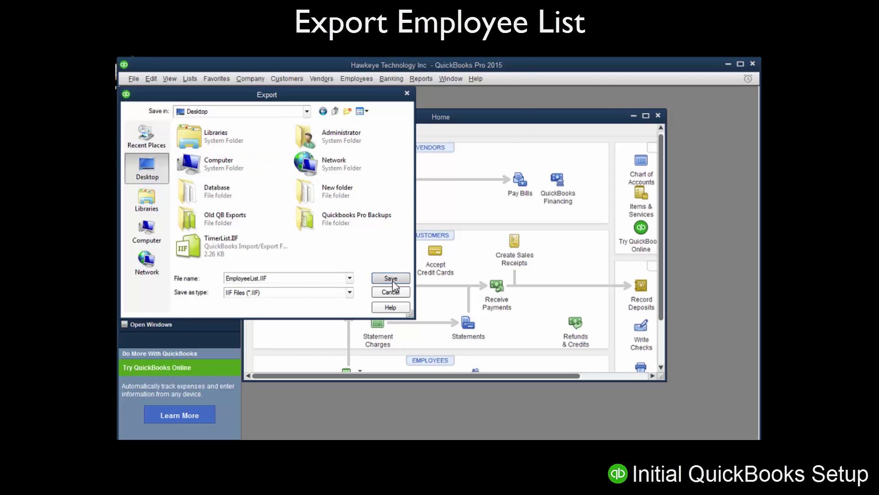
click(447, 113)
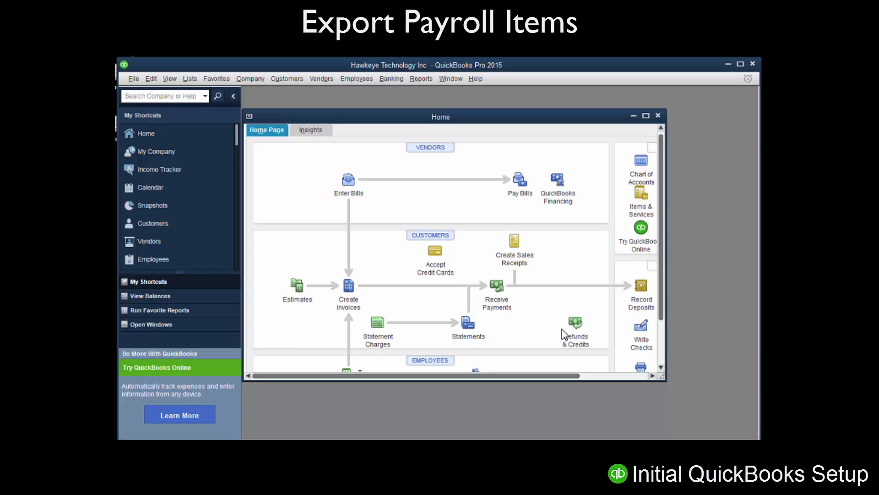
Open the Payroll Item Listing report from the List reports
click(421, 81)
mouse_move(444, 243)
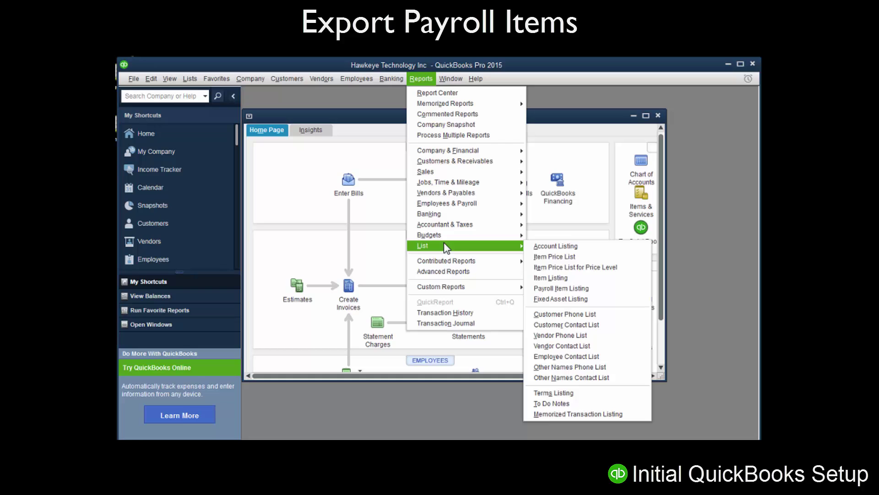
click(564, 293)
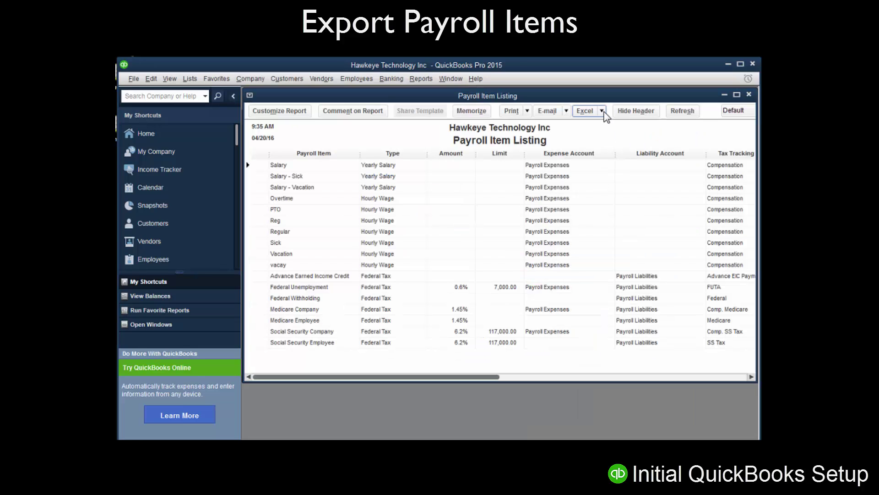
Export the report as a comma separated values file named ItemListing.csv on the Desktop
click(603, 111)
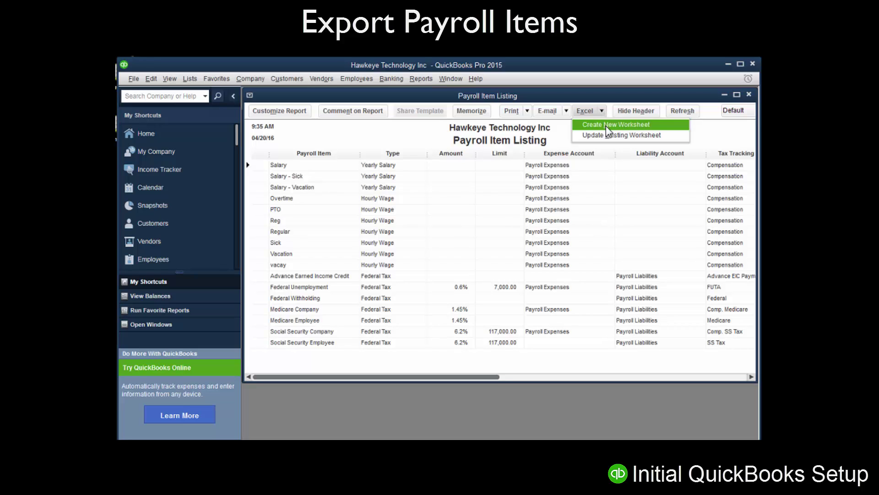
click(606, 125)
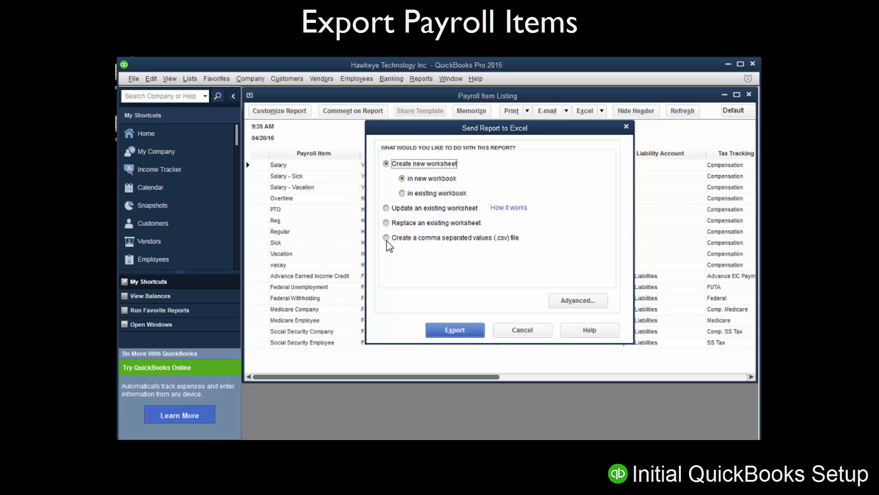
click(387, 237)
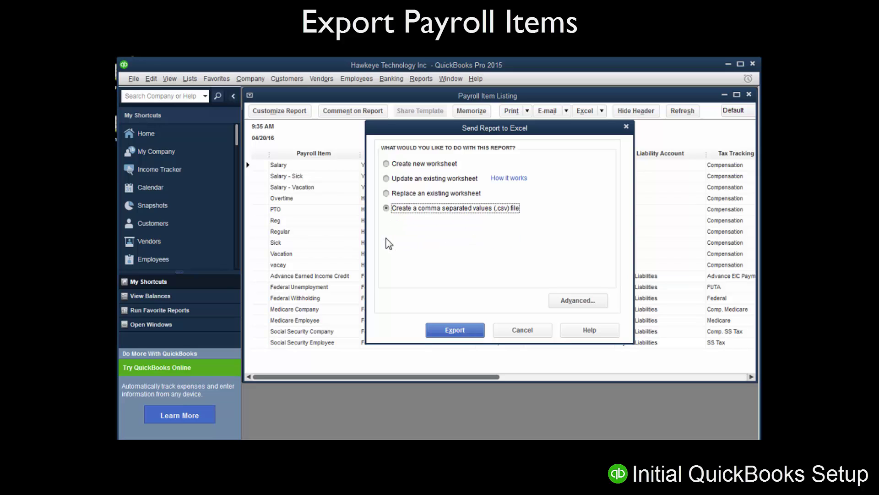
click(459, 330)
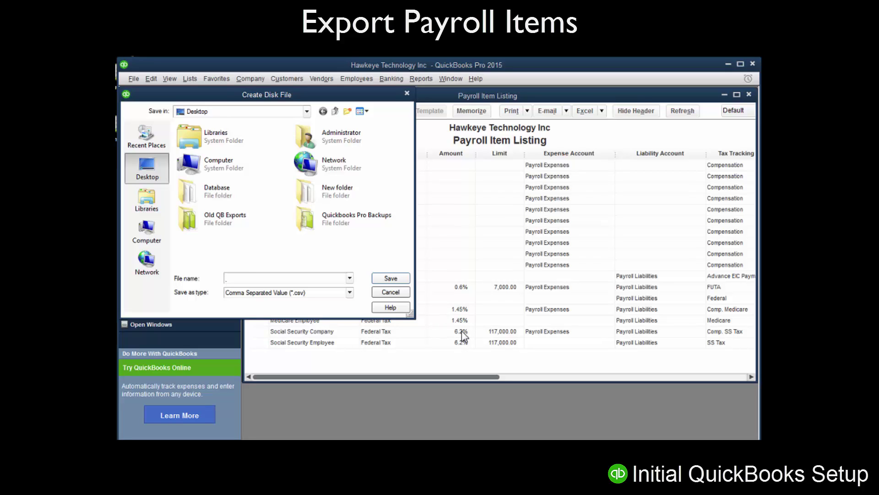
text(ItemListing .csv)
click(390, 279)
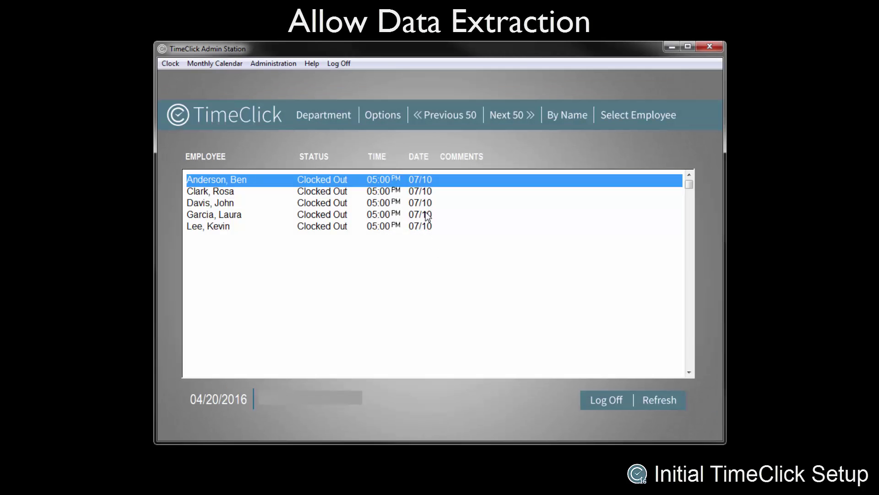
Enter Administration Mode by submitting the administrator password
click(287, 65)
click(293, 72)
text(admin)
key(Return)
Enable Create Data Extraction File under Passwords & Misc. Controls and close the settings
click(356, 158)
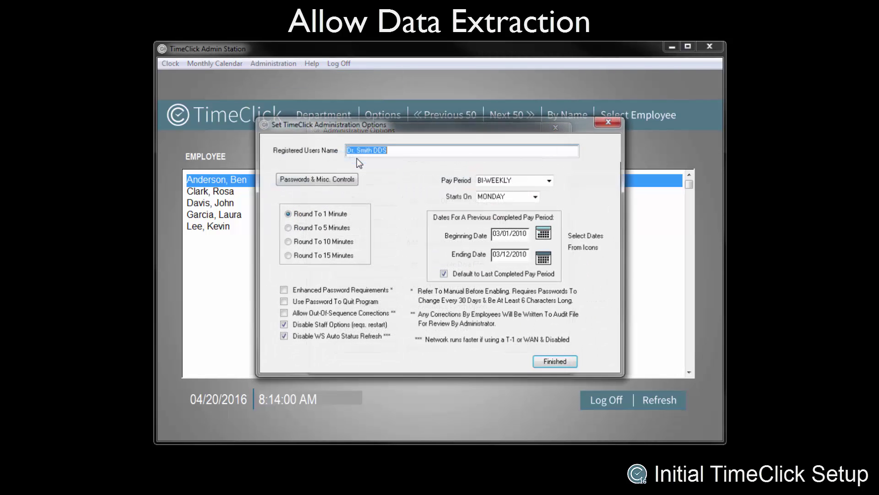
click(312, 180)
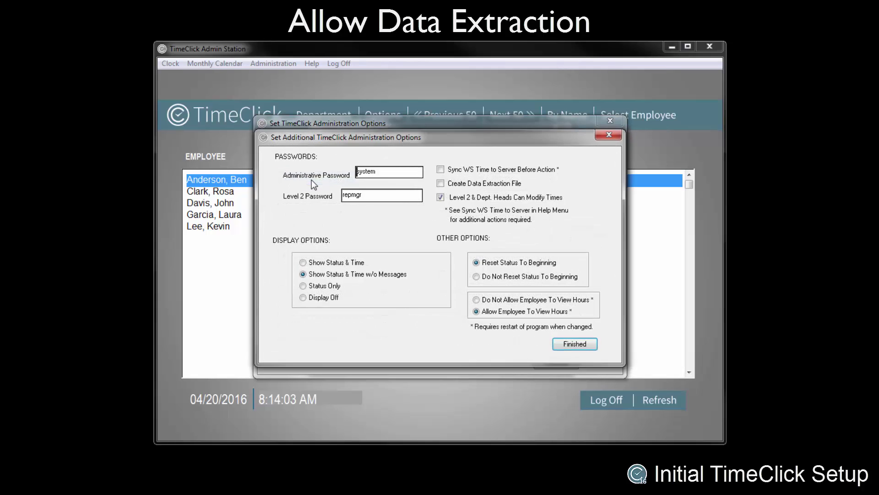
click(441, 184)
click(578, 344)
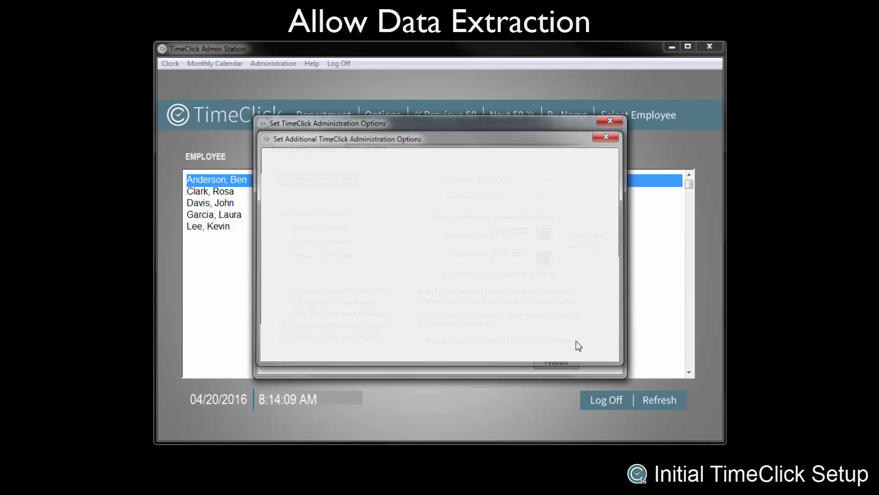
click(558, 363)
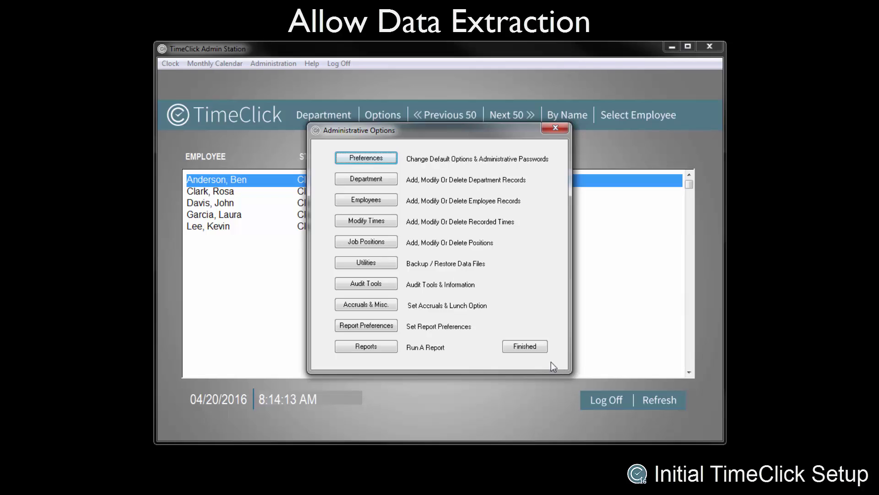
Make the first employee eligible for PTO, vacation, holiday and sick pay
click(363, 201)
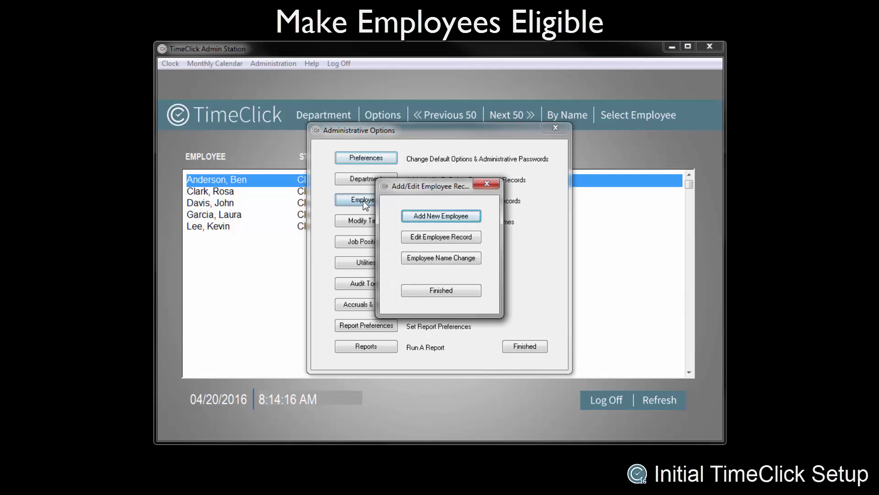
click(426, 237)
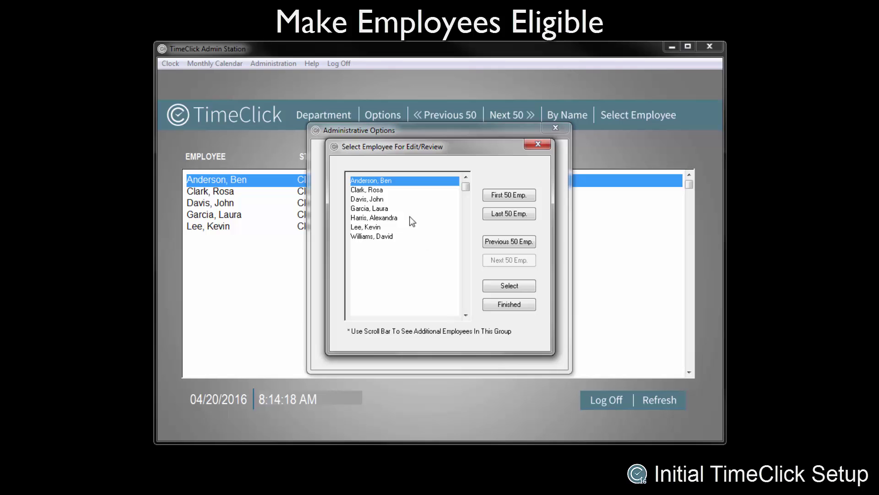
double_click(388, 183)
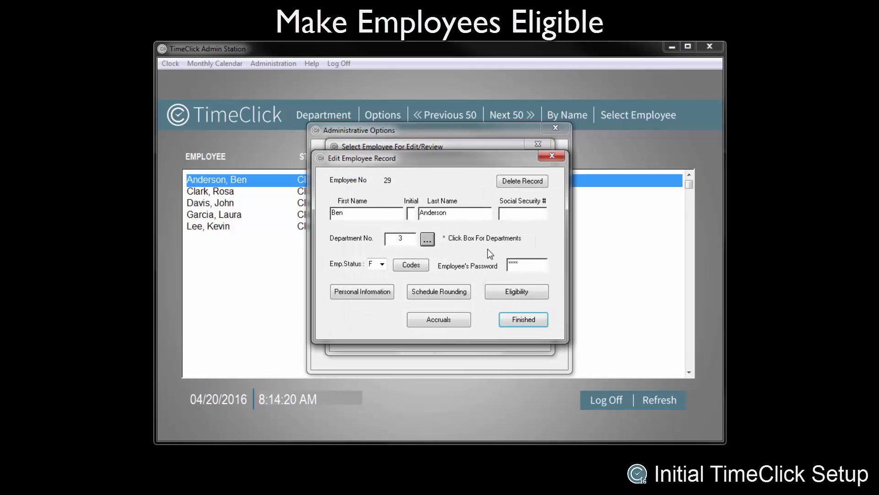
click(500, 293)
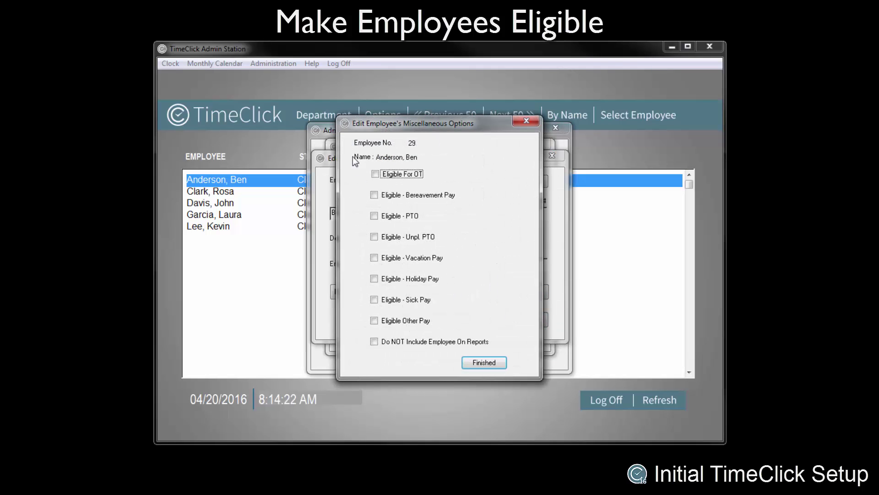
click(375, 217)
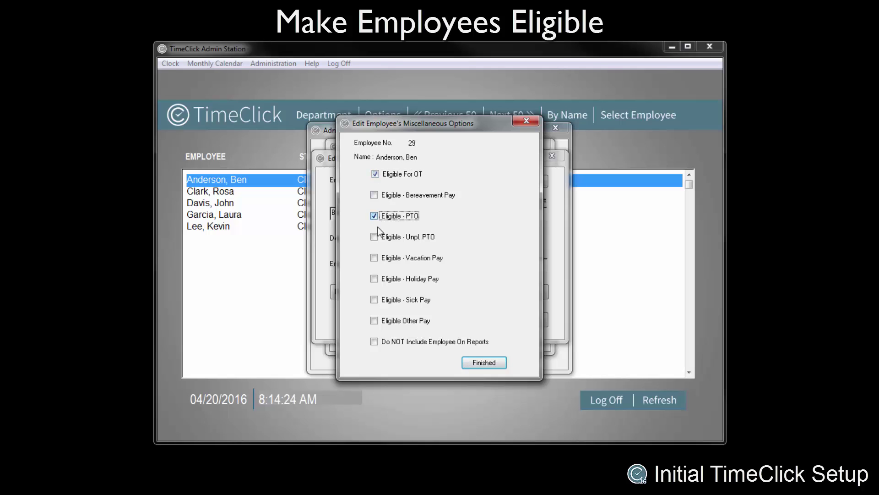
click(374, 257)
click(375, 278)
click(374, 299)
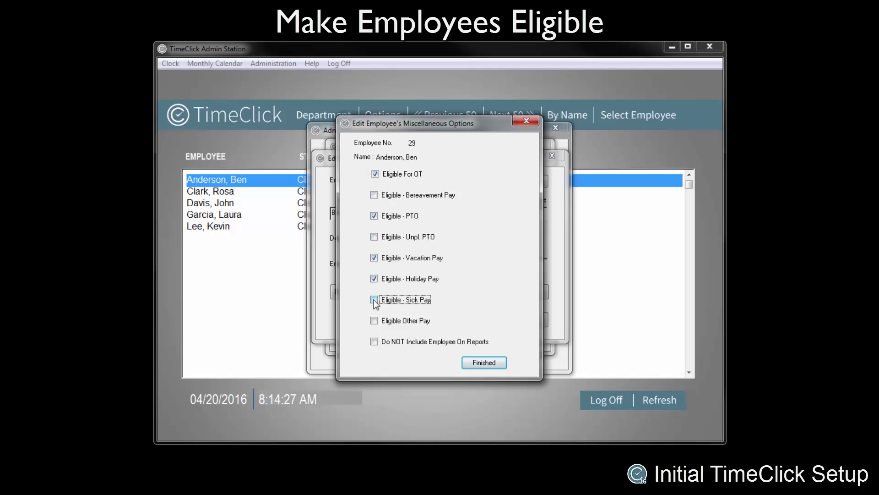
click(483, 364)
click(509, 318)
Make the second employee eligible for PTO, vacation, holiday and sick pay
double_click(378, 190)
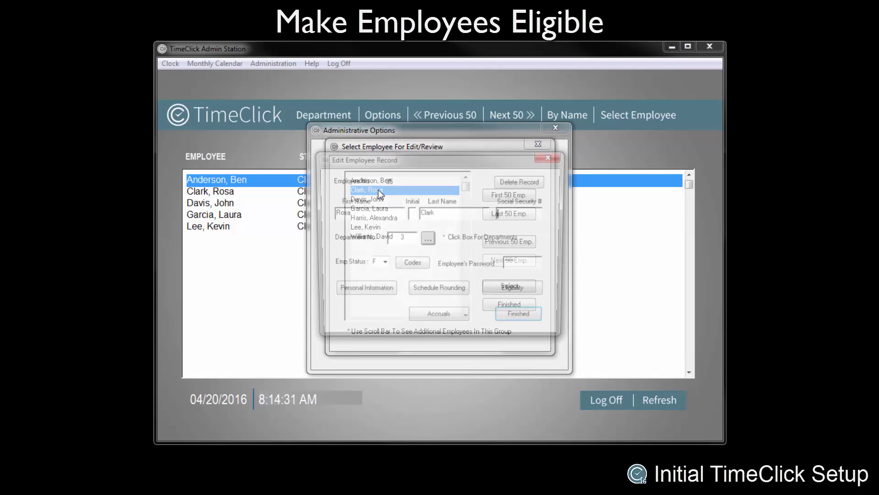
click(503, 295)
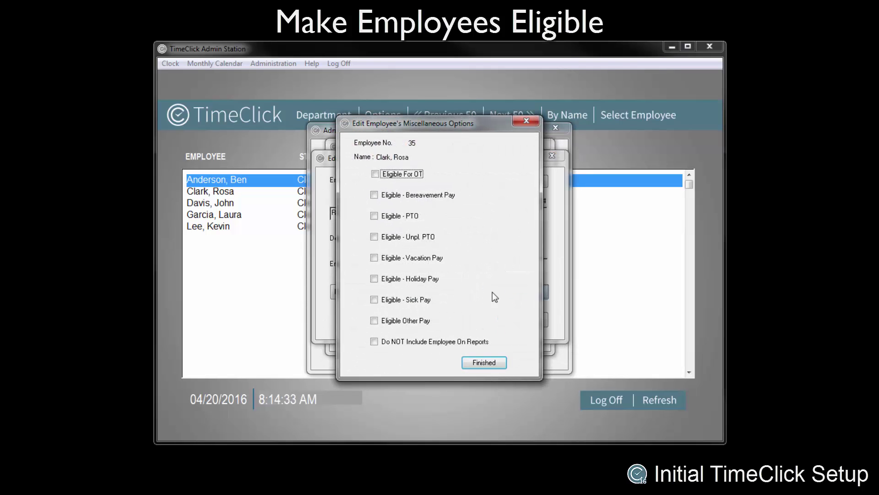
click(374, 216)
click(375, 258)
click(374, 278)
click(374, 300)
click(476, 362)
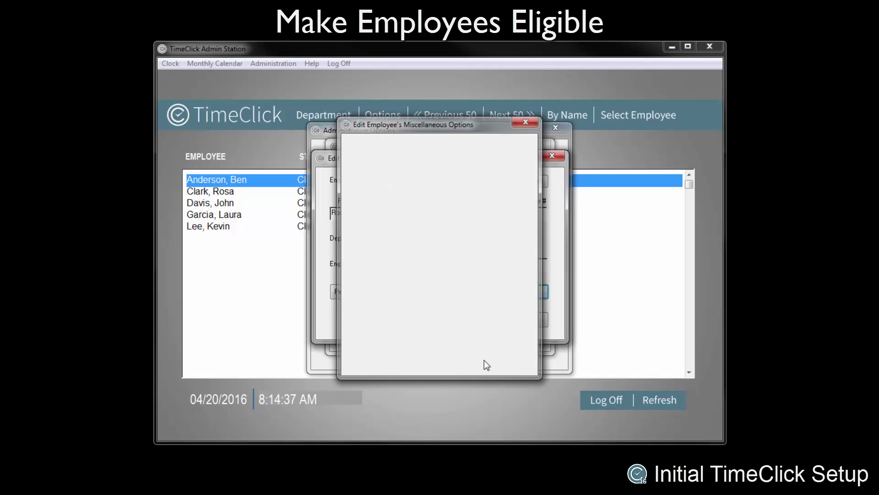
click(522, 320)
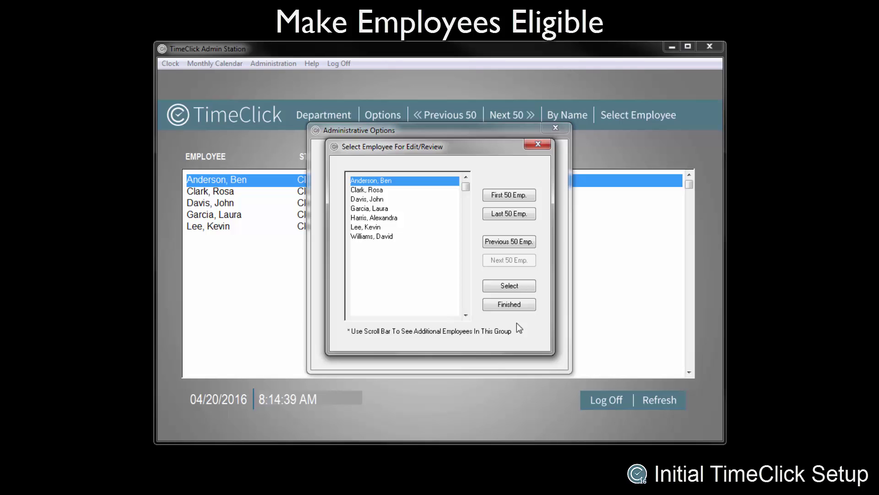
Make the sixth employee eligible for PTO, vacation, holiday and sick pay
click(366, 227)
click(489, 283)
click(504, 286)
click(375, 217)
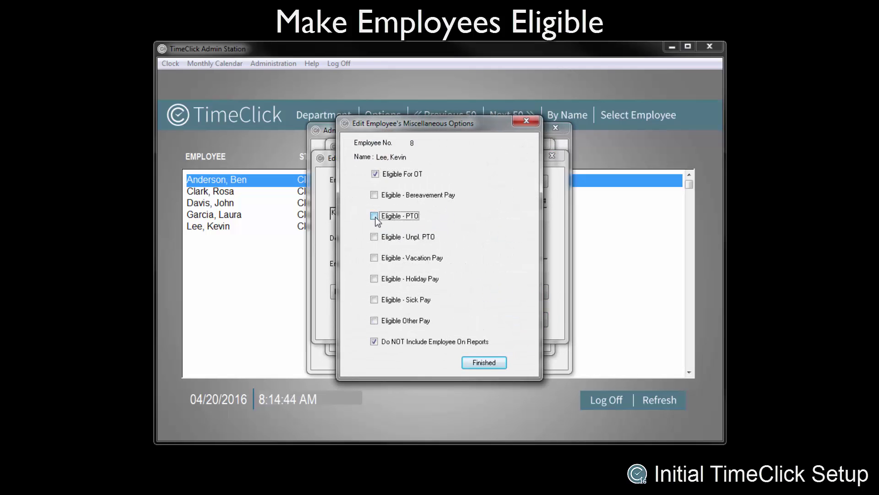
click(375, 257)
click(374, 279)
click(374, 299)
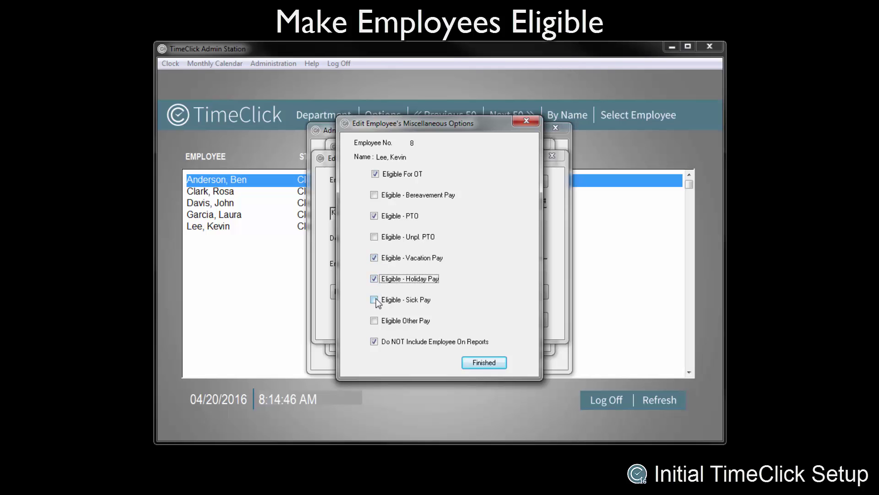
click(374, 342)
click(482, 363)
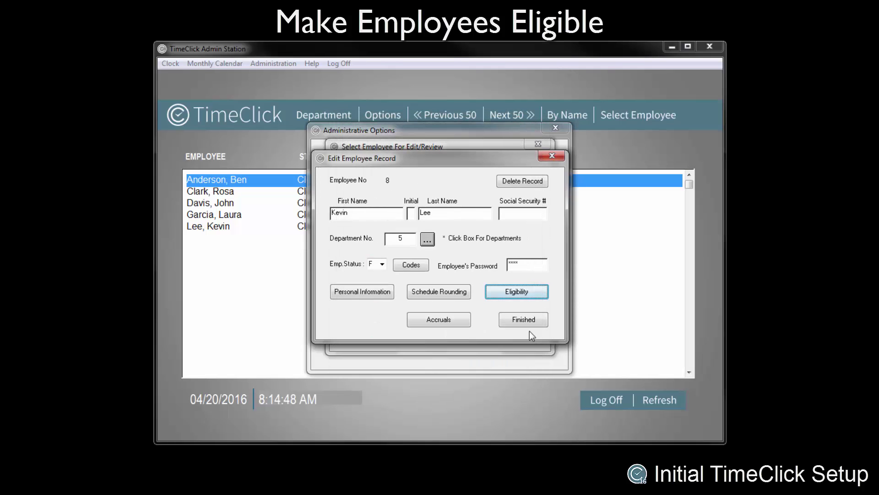
click(530, 320)
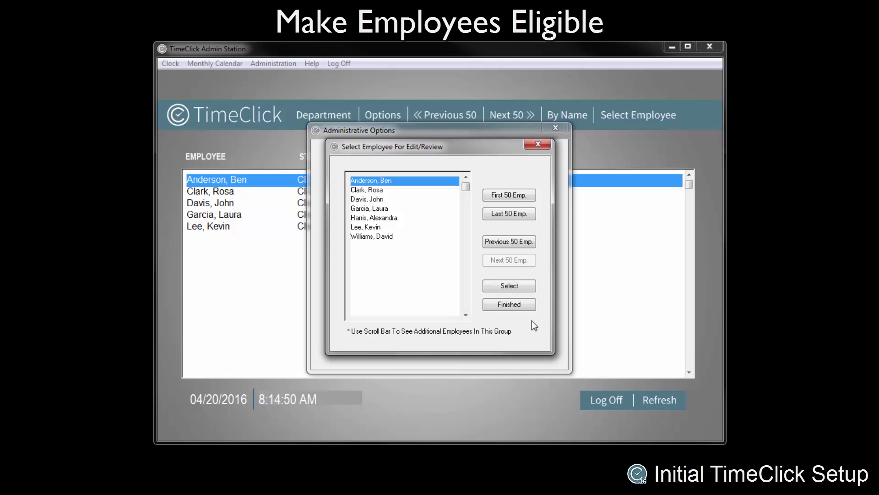
In Report Preferences, calculate overtime by date range / week with 40 regular hours, by week
click(516, 303)
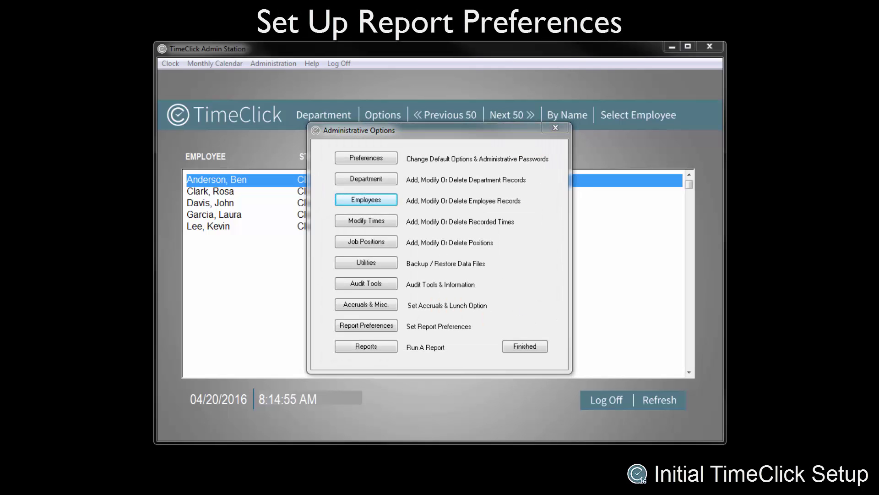
click(373, 326)
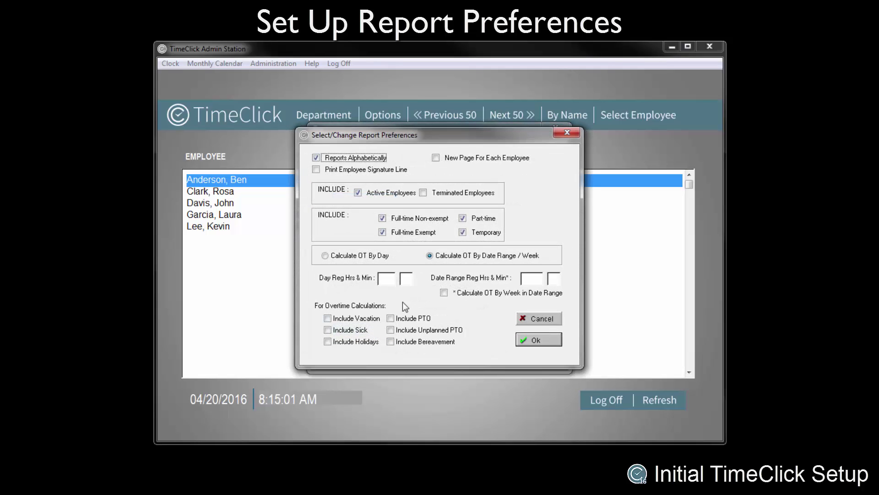
click(430, 256)
click(529, 279)
text(40)
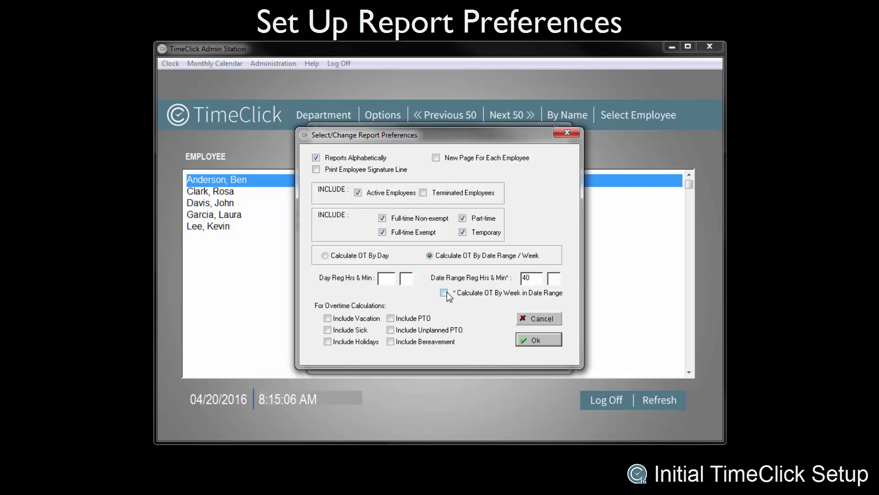
click(444, 293)
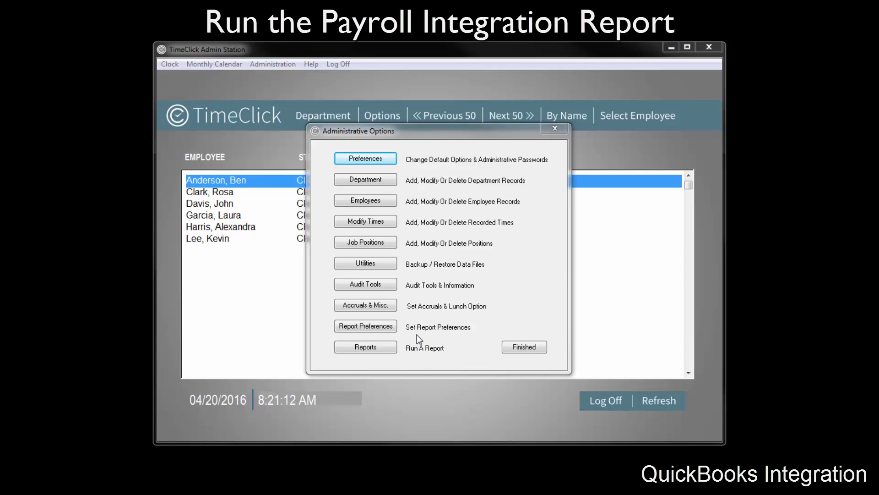
Run the Payroll Integration report for 04/01/2016–04/15/2016 across all departments
click(370, 347)
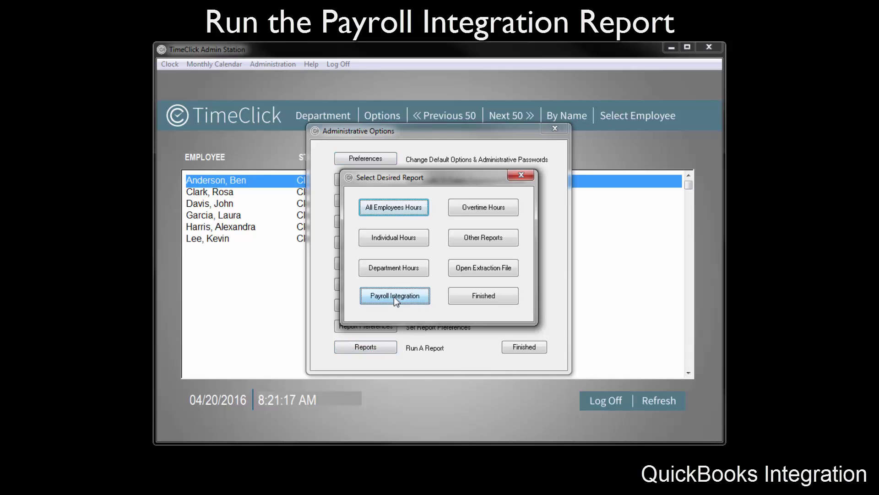
click(394, 297)
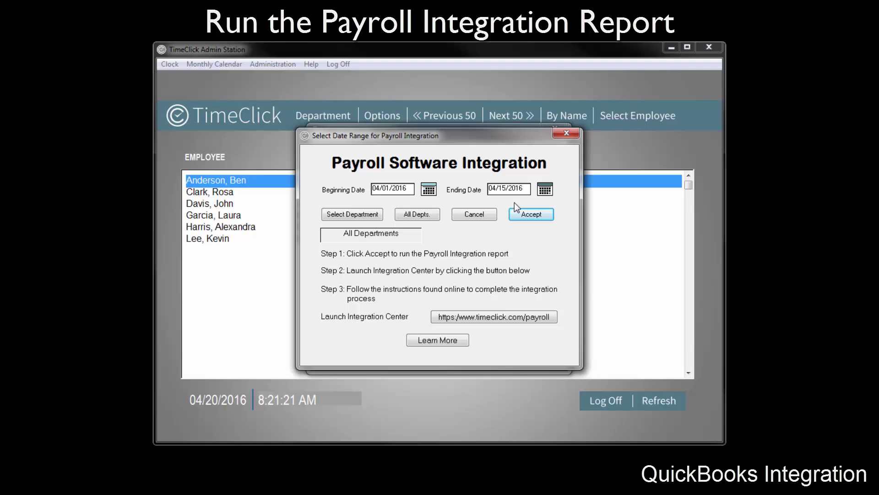
click(533, 216)
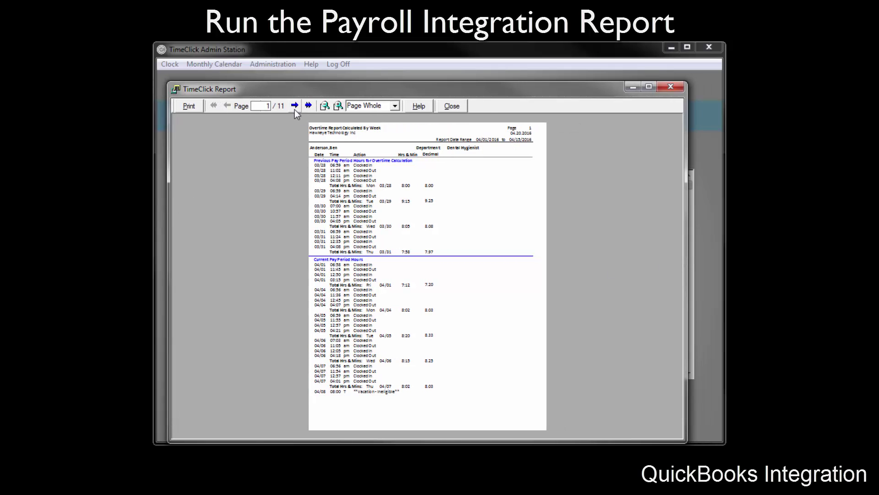
Page through the report preview to page 6, then close it
click(295, 109)
click(294, 108)
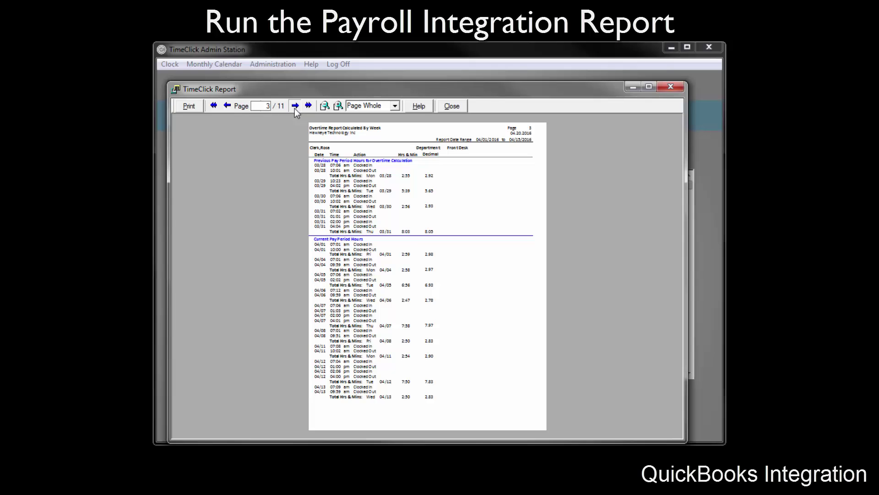
click(295, 108)
click(295, 108)
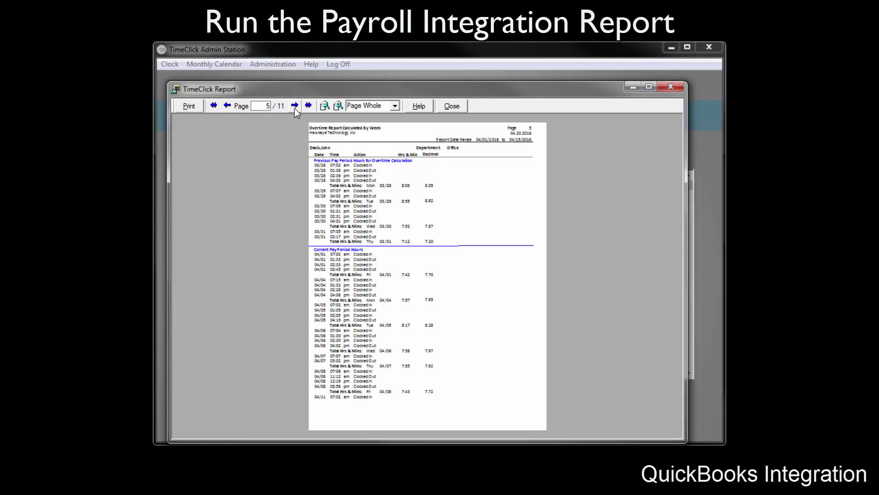
click(295, 108)
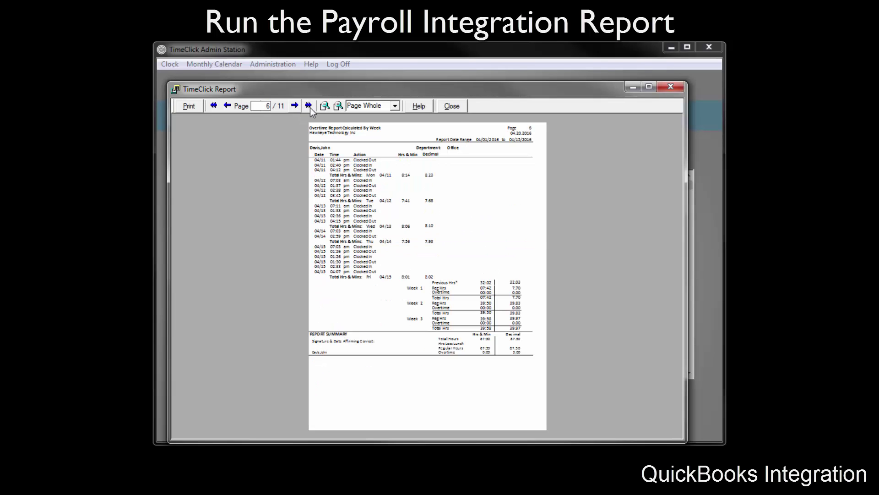
click(452, 107)
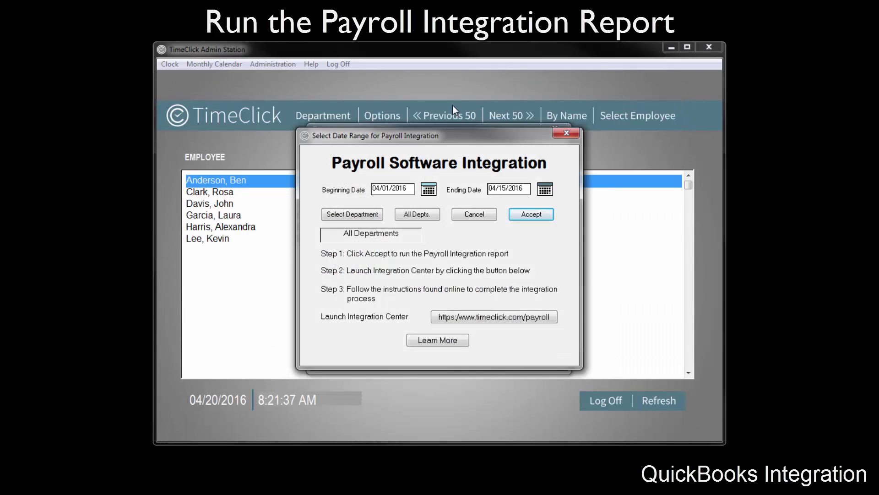
Sign up for a Payroll Integration Center account, select QuickBooks, and dismiss the welcome message
click(493, 317)
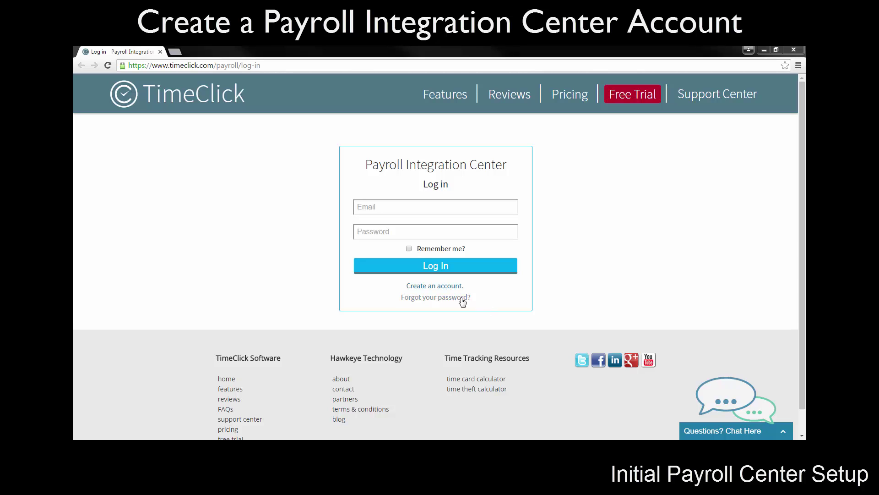
click(436, 287)
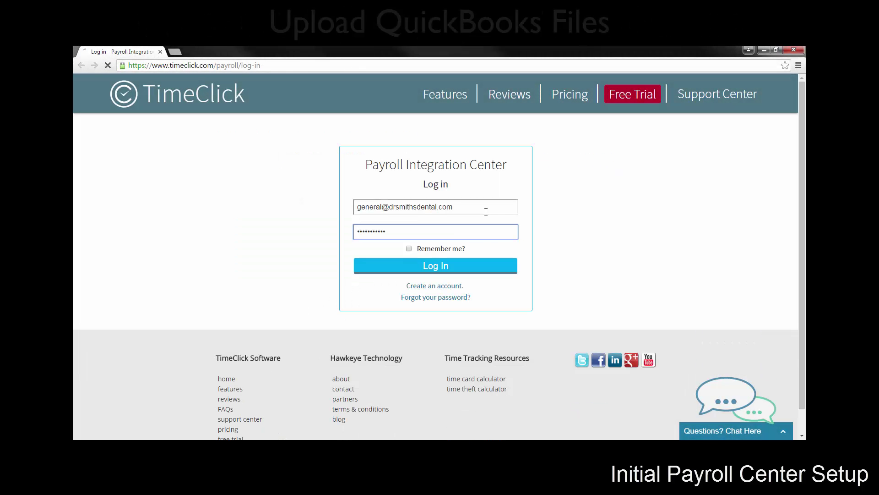
key(Return)
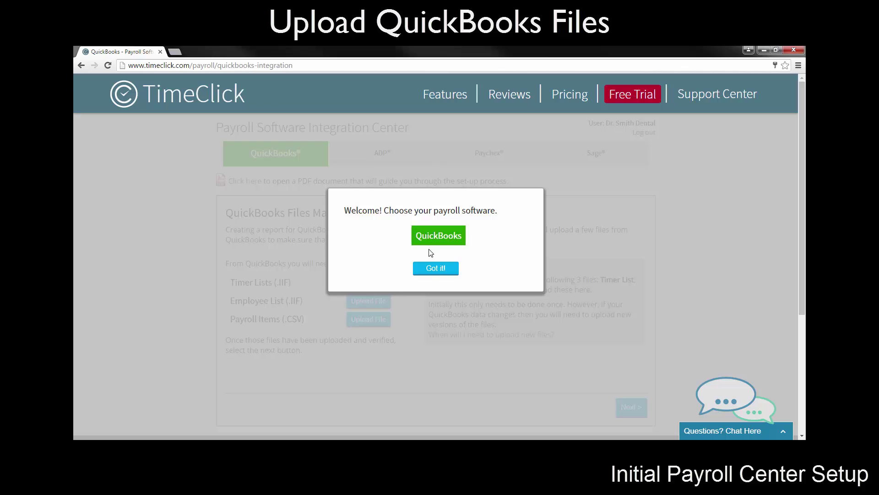
click(435, 240)
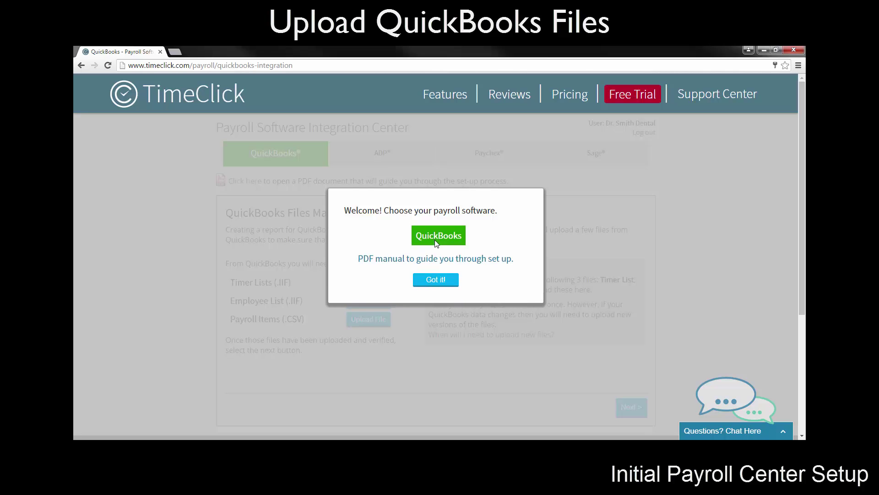
click(437, 280)
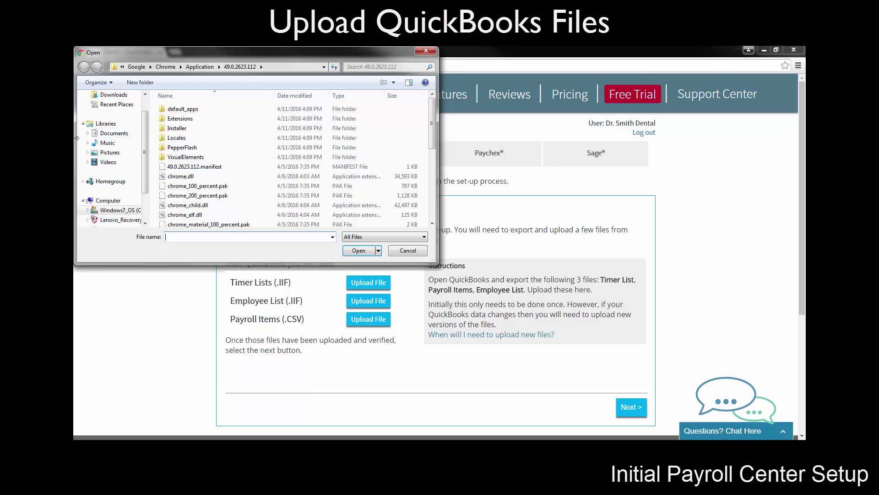
Upload TimerList.IIF and ItemListing from the Desktop as the Timer List and Payroll Items files
click(114, 110)
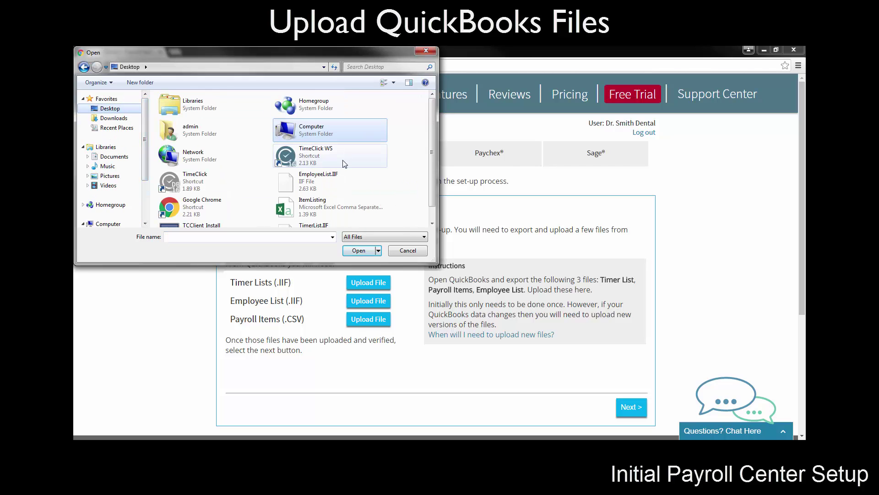
scroll(366, 192, down, 1)
click(313, 212)
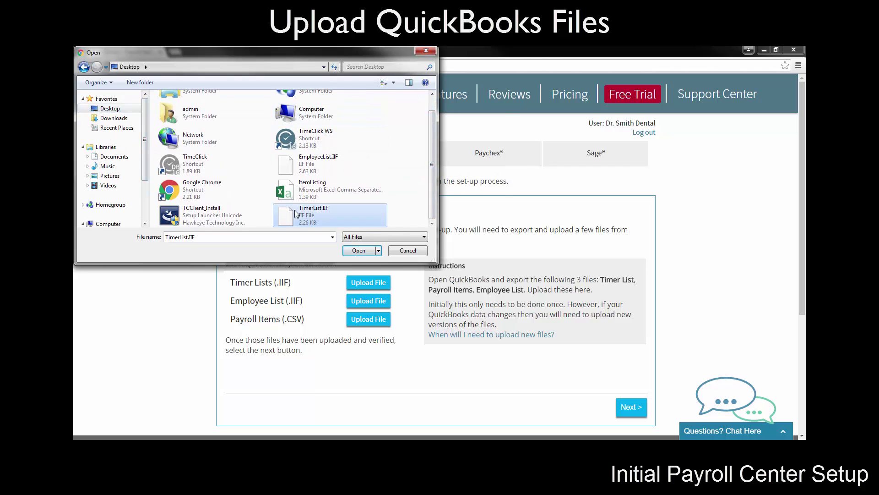
click(359, 251)
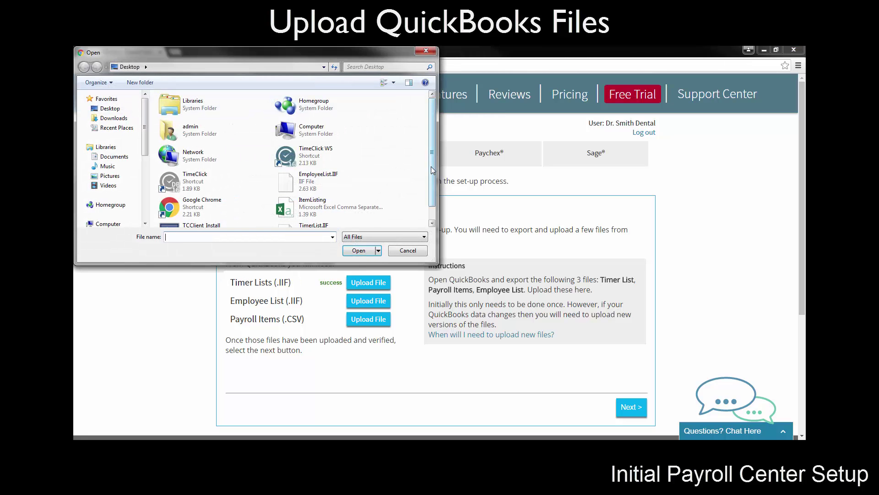
click(316, 202)
click(358, 250)
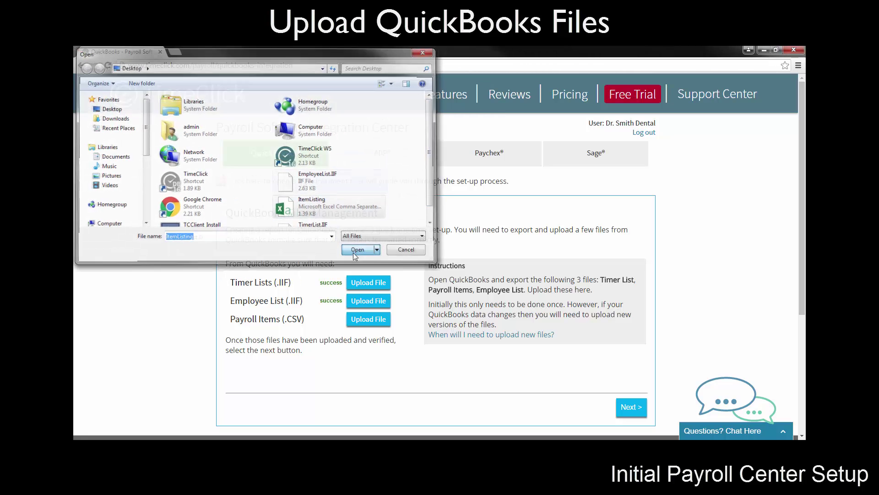
click(632, 406)
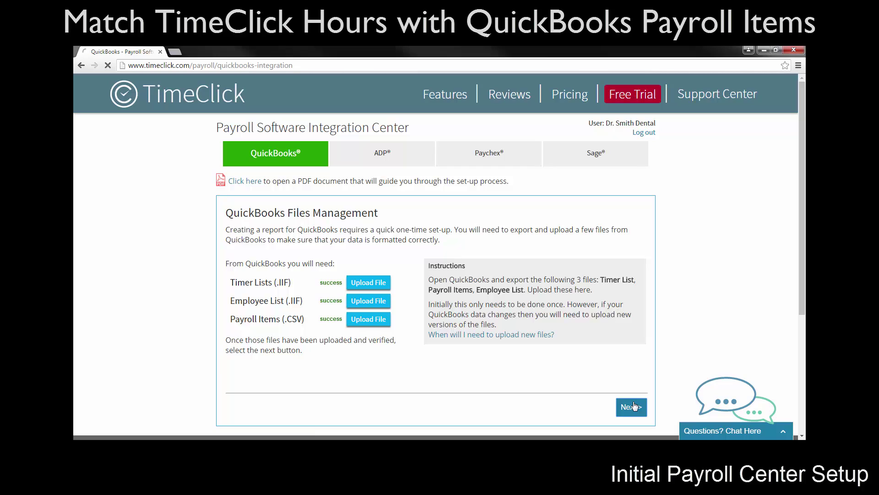
Map the REGULAR, OVERTIME and PTO hour codes to their QuickBooks payroll items
click(374, 278)
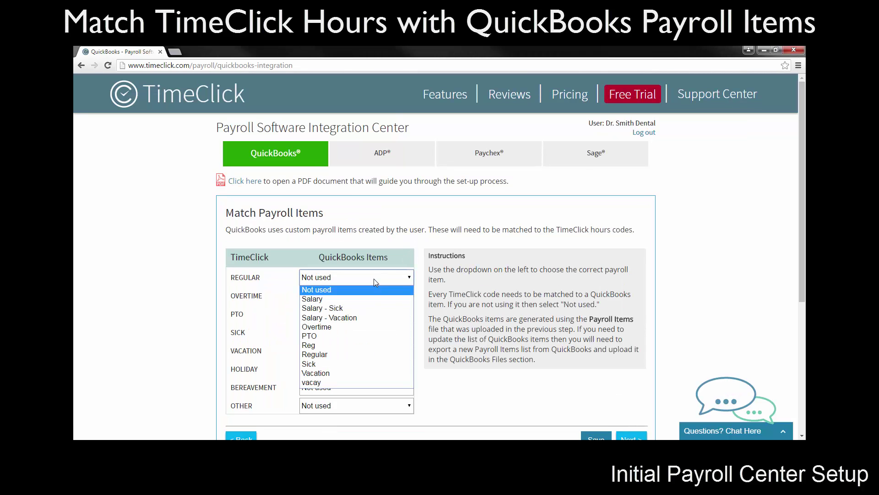
click(348, 353)
click(355, 297)
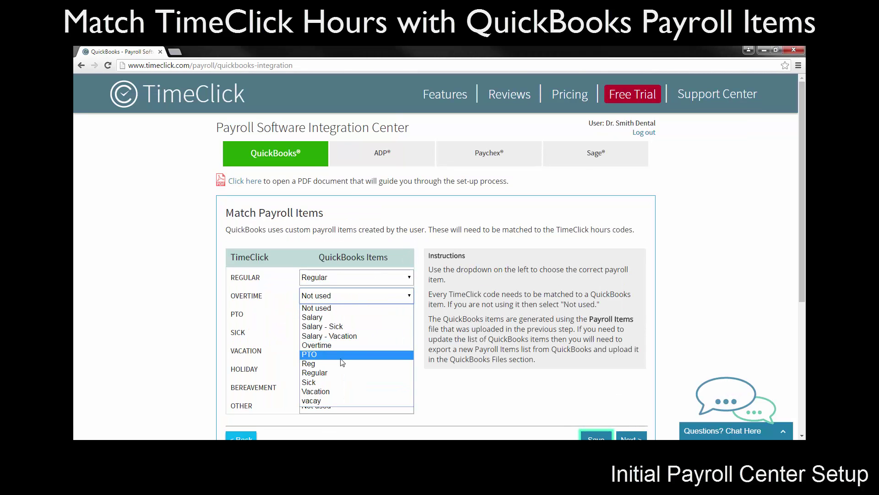
click(340, 307)
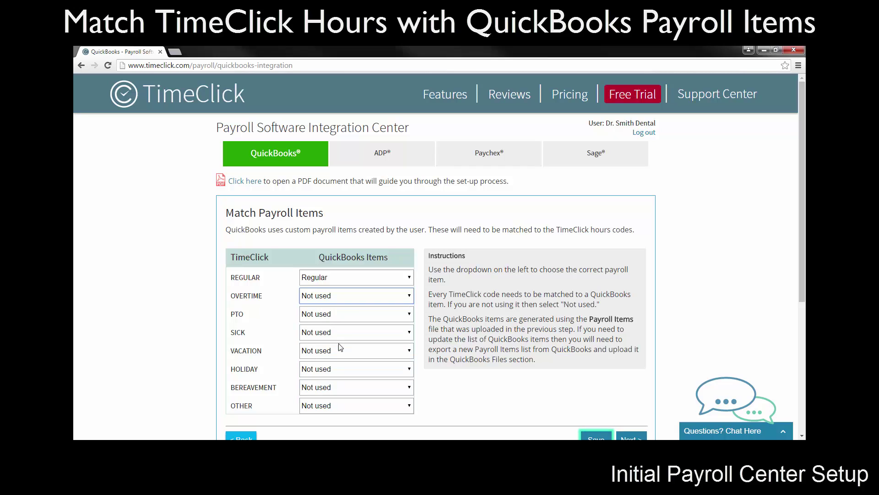
click(340, 314)
click(333, 371)
Map SICK and VACATION to the Sick and Vacation items, leaving HOLIDAY unmatched
click(332, 332)
click(330, 300)
click(332, 351)
click(334, 326)
click(337, 371)
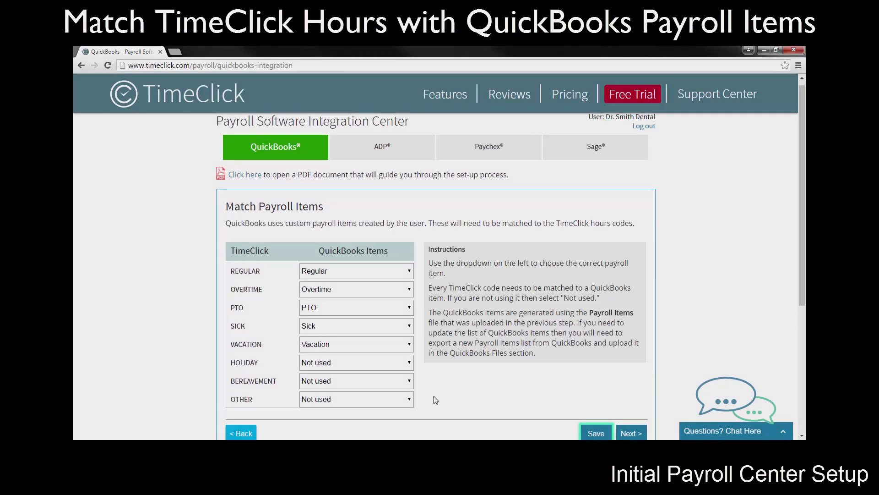
scroll(595, 352, down, 2)
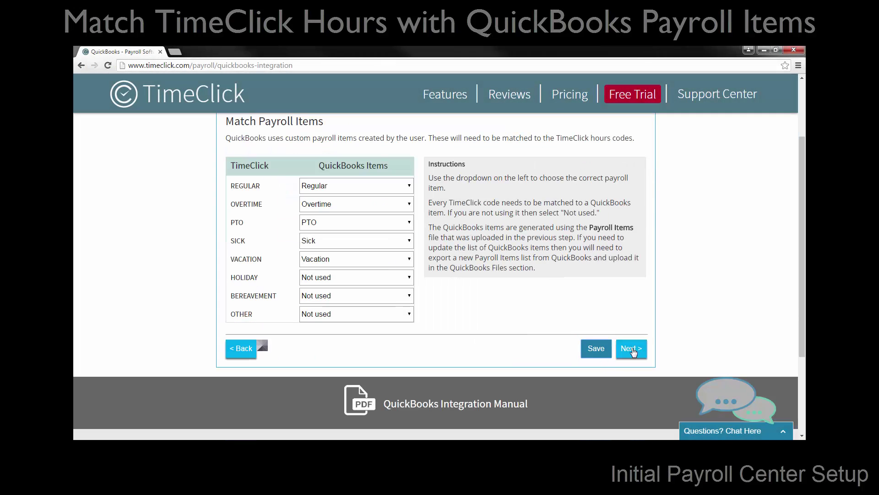
click(634, 352)
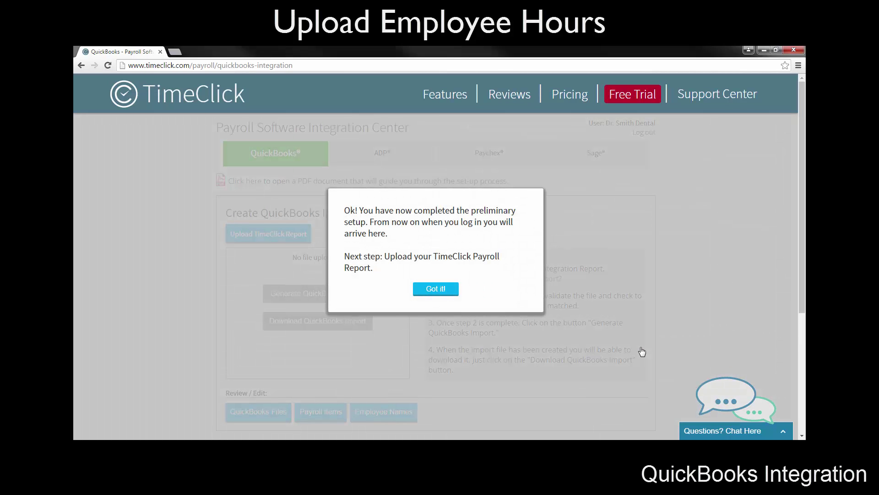
Dismiss the setup notice and upload TC_Payroll_integration_Import from C:\Payroll_Exports
click(442, 289)
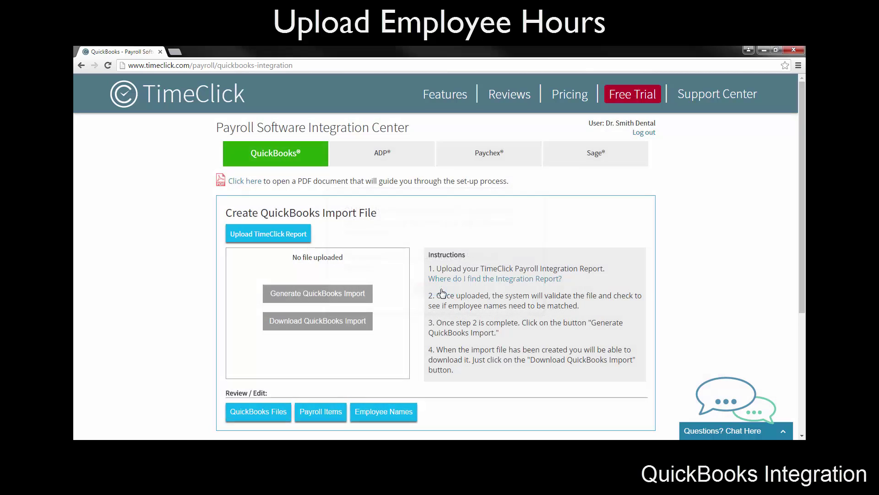
click(301, 235)
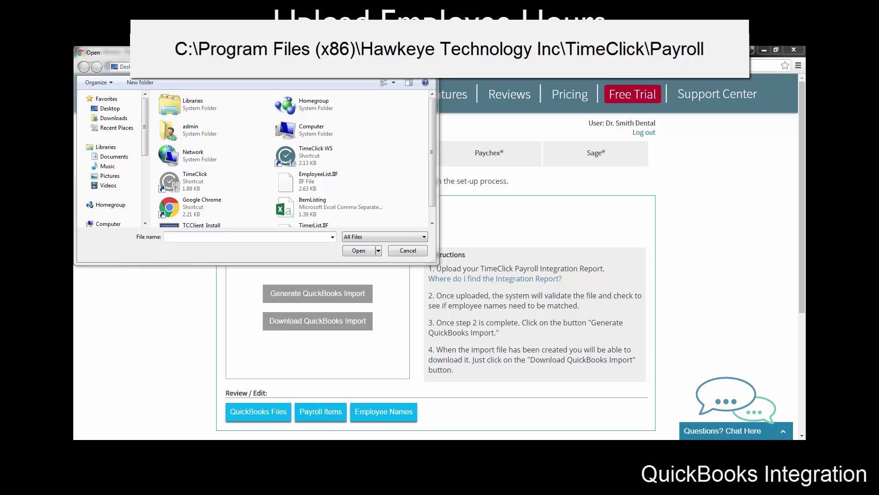
drag(146, 116, 154, 149)
click(117, 171)
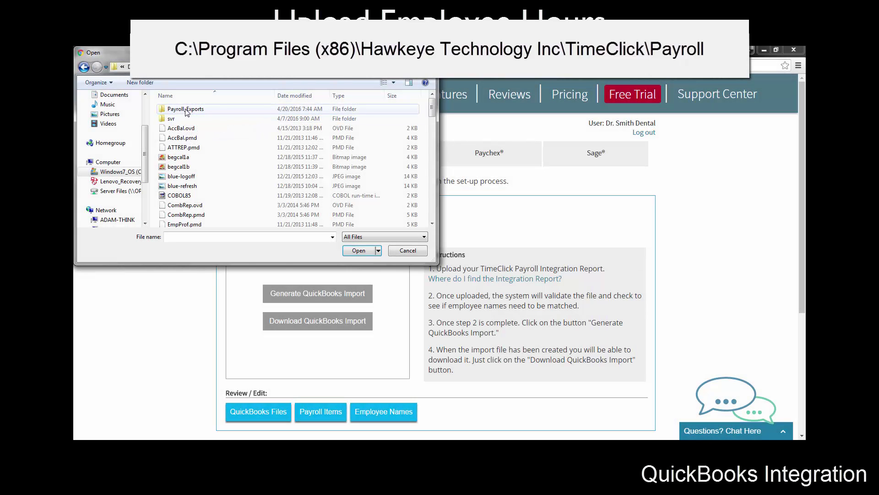
double_click(177, 110)
click(219, 113)
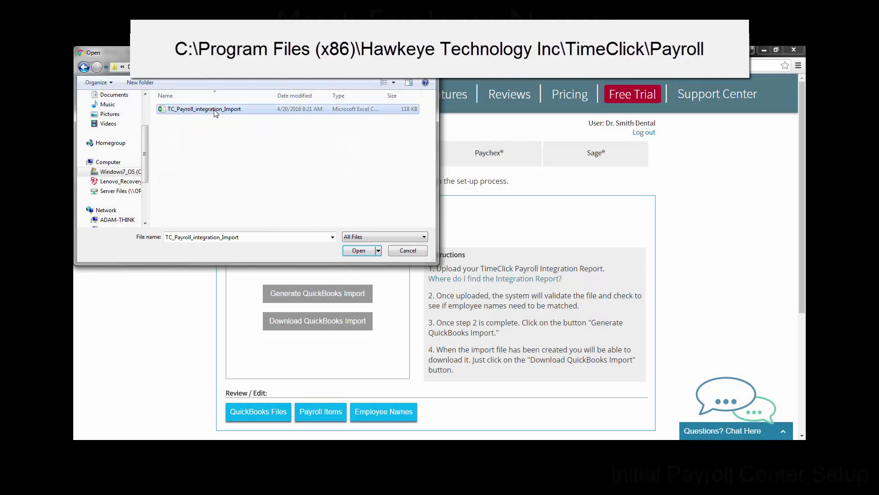
click(359, 250)
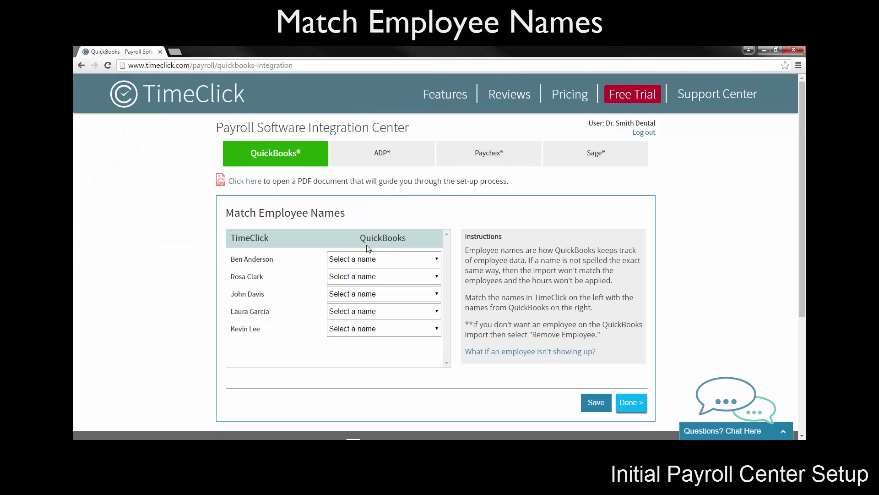
Match the first three TimeClick employees to their QuickBooks names
click(372, 259)
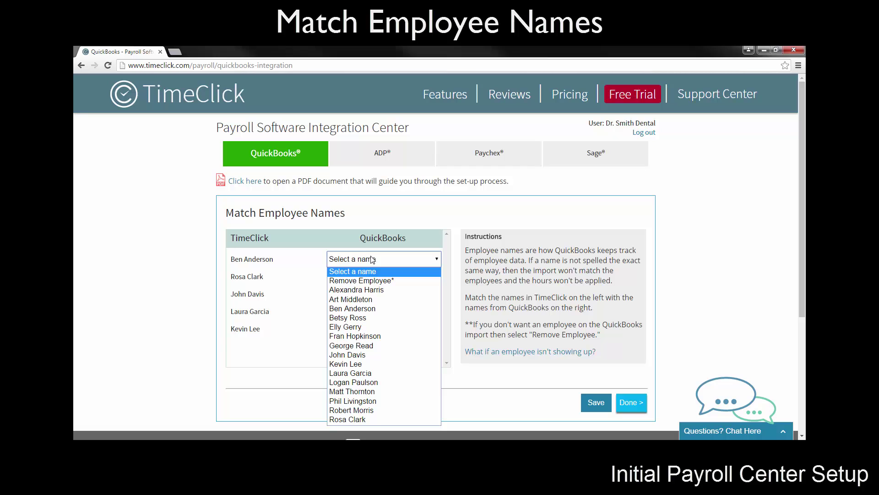
click(366, 308)
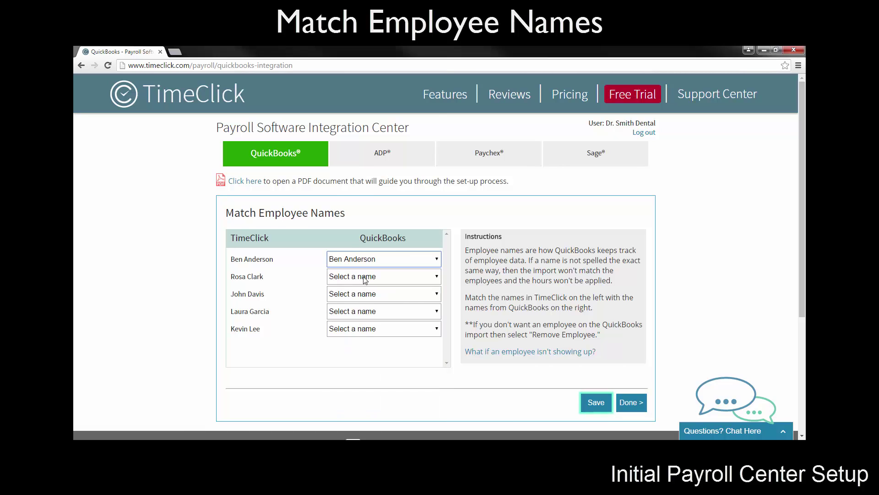
click(365, 277)
click(365, 277)
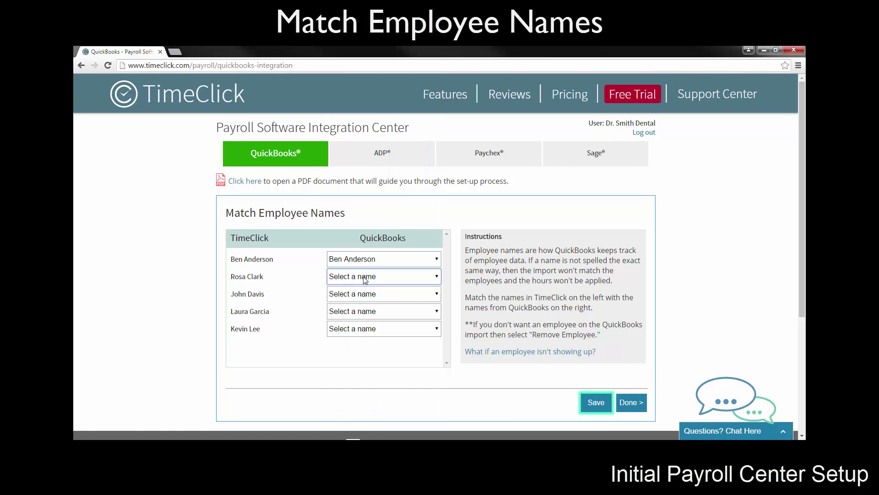
click(365, 277)
click(364, 262)
click(361, 299)
click(356, 215)
Match the remaining two employees to their QuickBooks names and save the matches
click(357, 311)
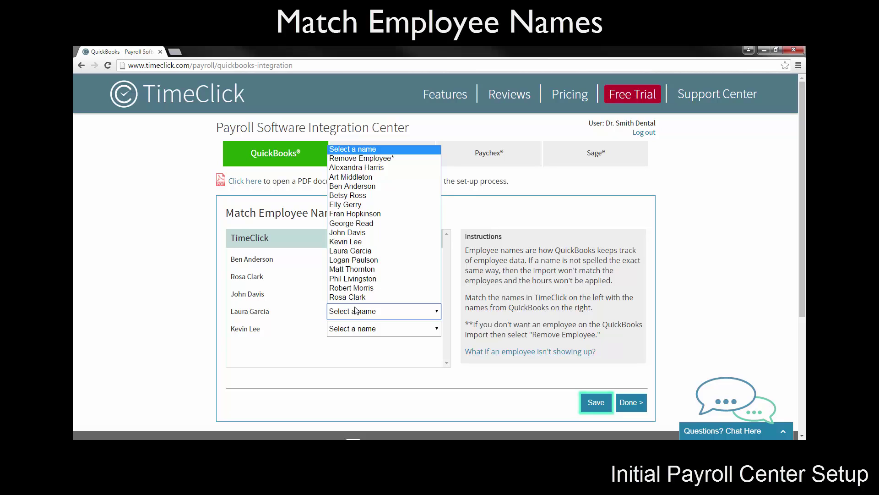
click(356, 251)
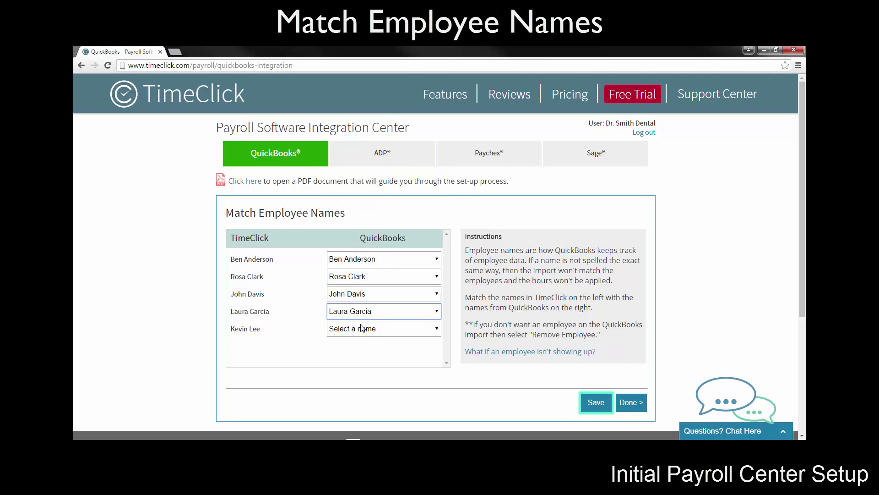
click(362, 328)
click(357, 257)
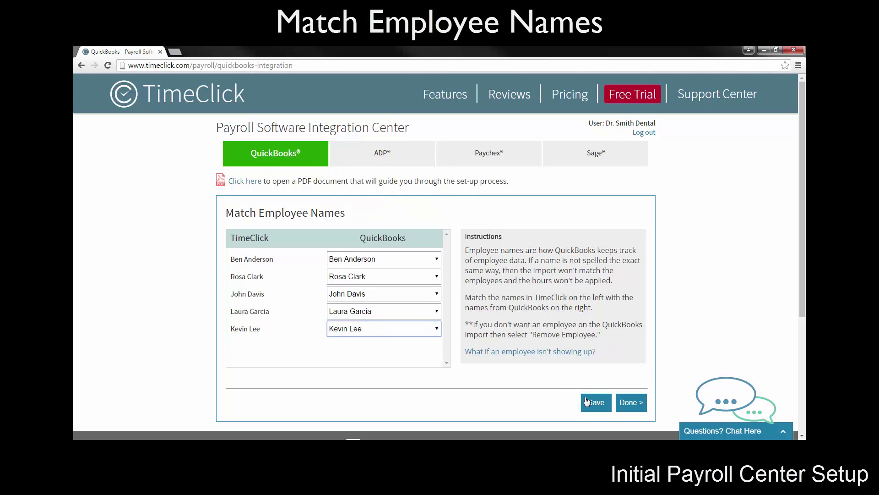
click(587, 401)
click(630, 402)
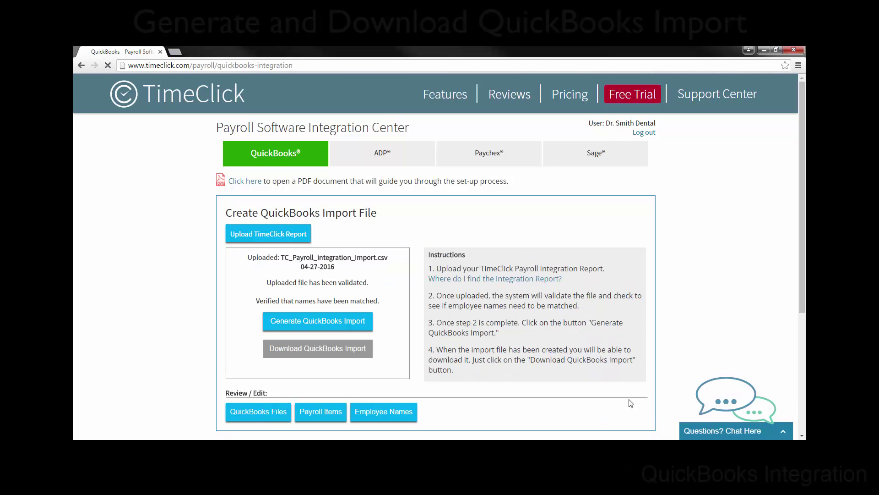
Generate and download the QuickBooks import IIF file, then launch QuickBooks Pro 2015
scroll(414, 341, down, 1)
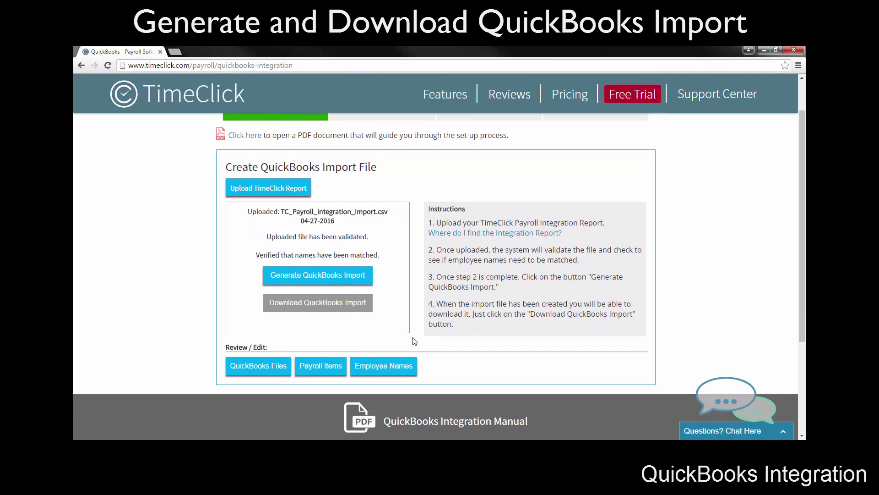
click(347, 277)
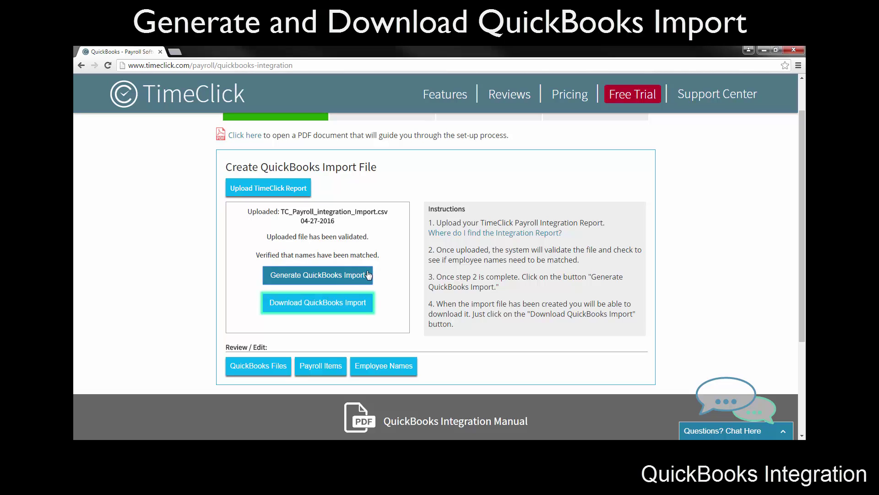
click(354, 304)
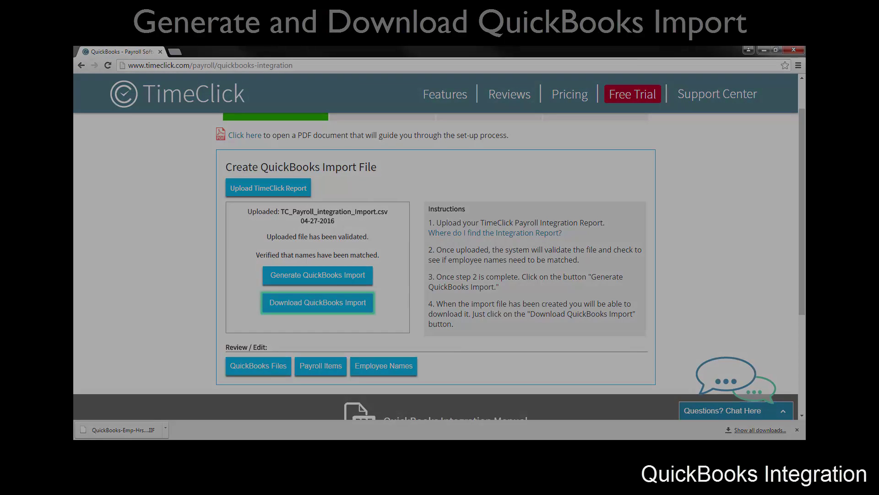
double_click(445, 234)
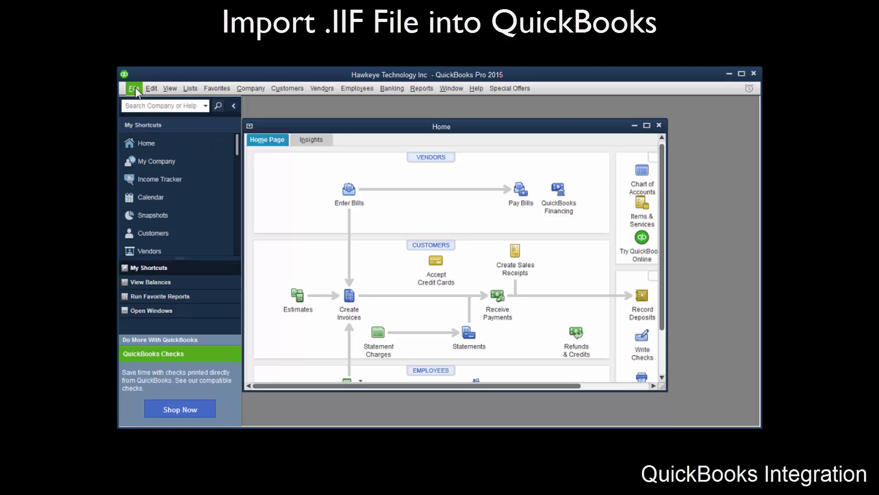
Import QuickBooks-Emp-Hrs-Import-03-18-2016.IIF through File > Utilities > Import > Timer Activities
click(134, 88)
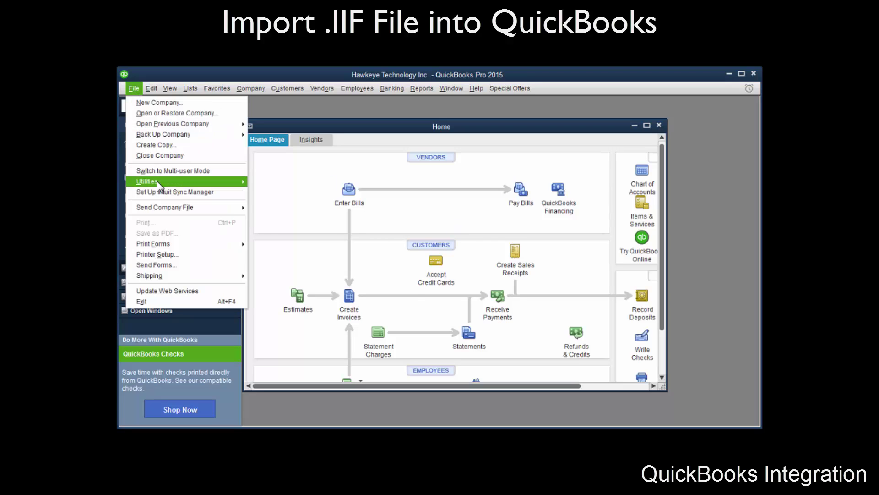
mouse_move(158, 181)
mouse_move(300, 187)
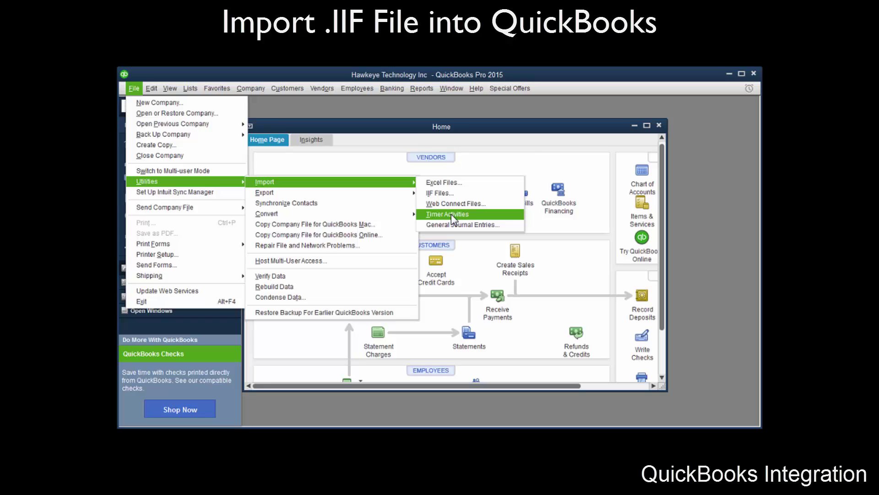
click(451, 213)
drag(411, 170, 418, 229)
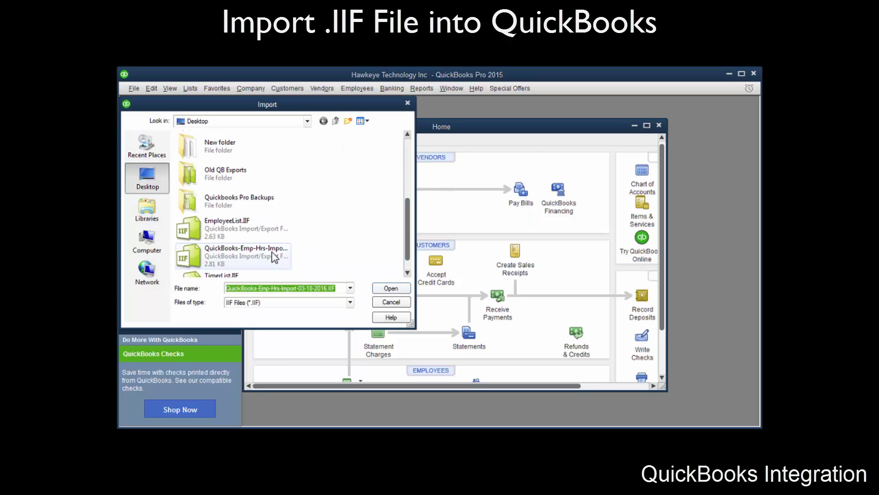
click(275, 255)
click(389, 289)
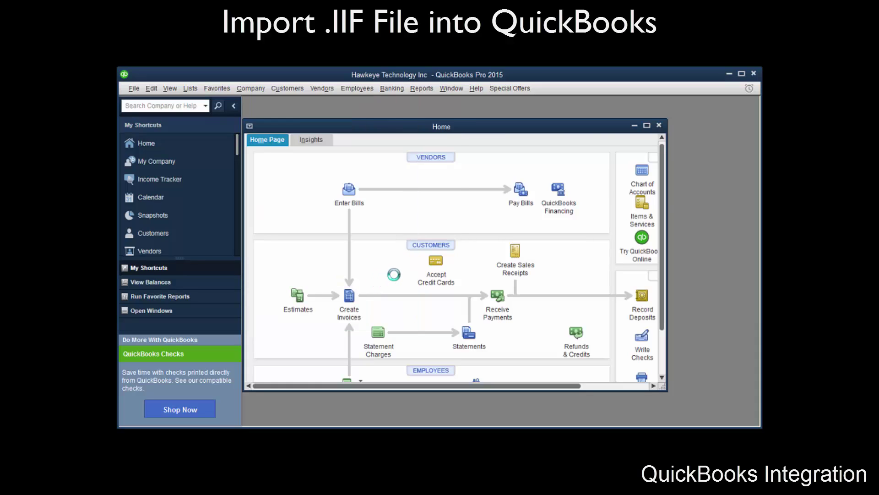